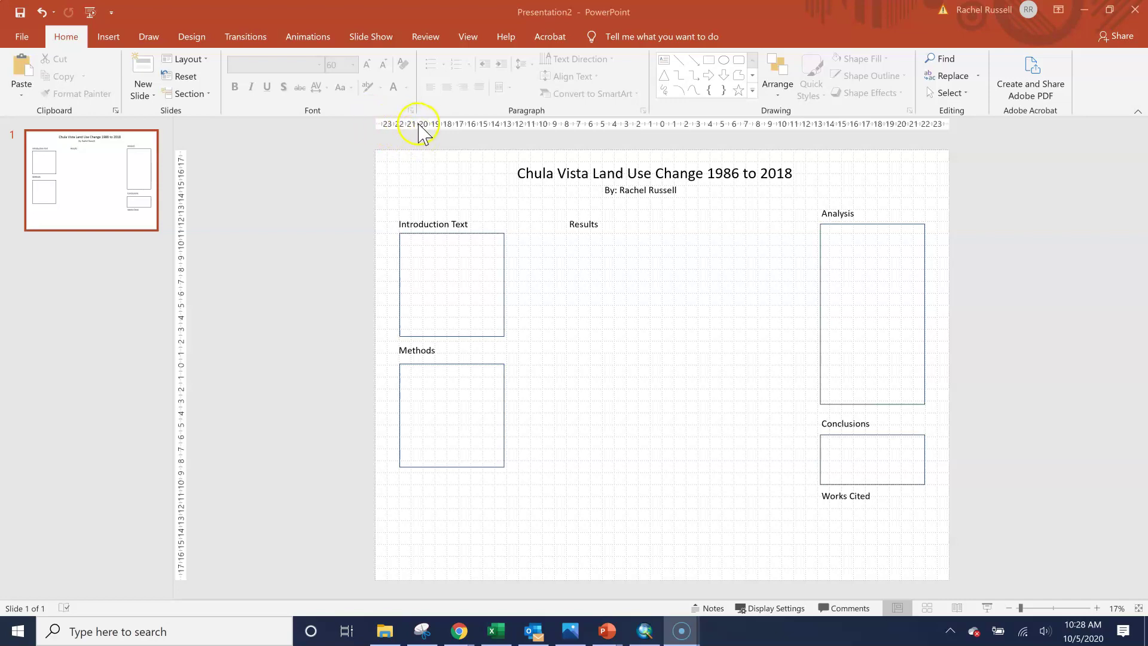
- Keep the slide rulers on, toggling them off and back, and turn on gridlines
{"action": "left_click", "coordinate": [108, 37]}
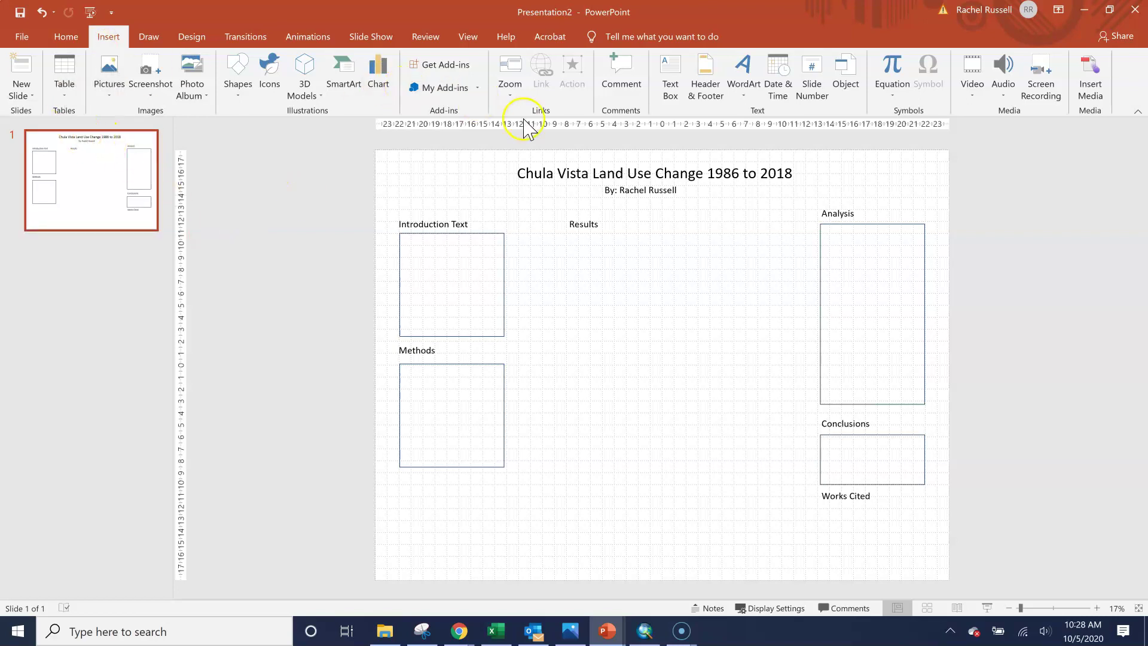
{"action": "left_click", "coordinate": [467, 36]}
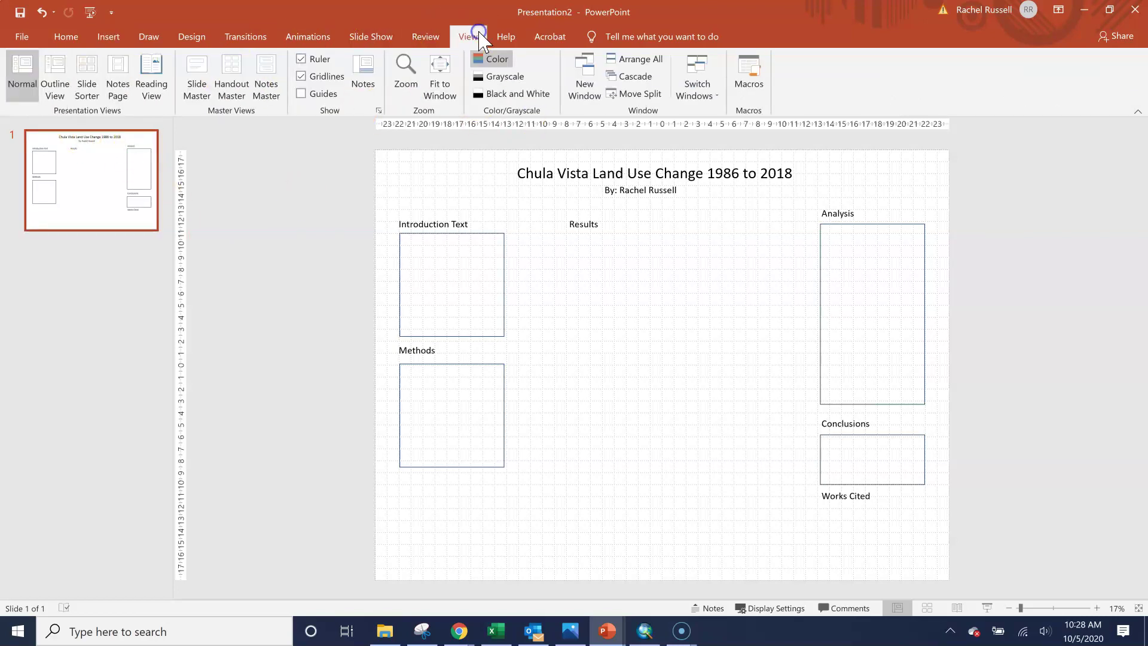
{"action": "left_click", "coordinate": [302, 59]}
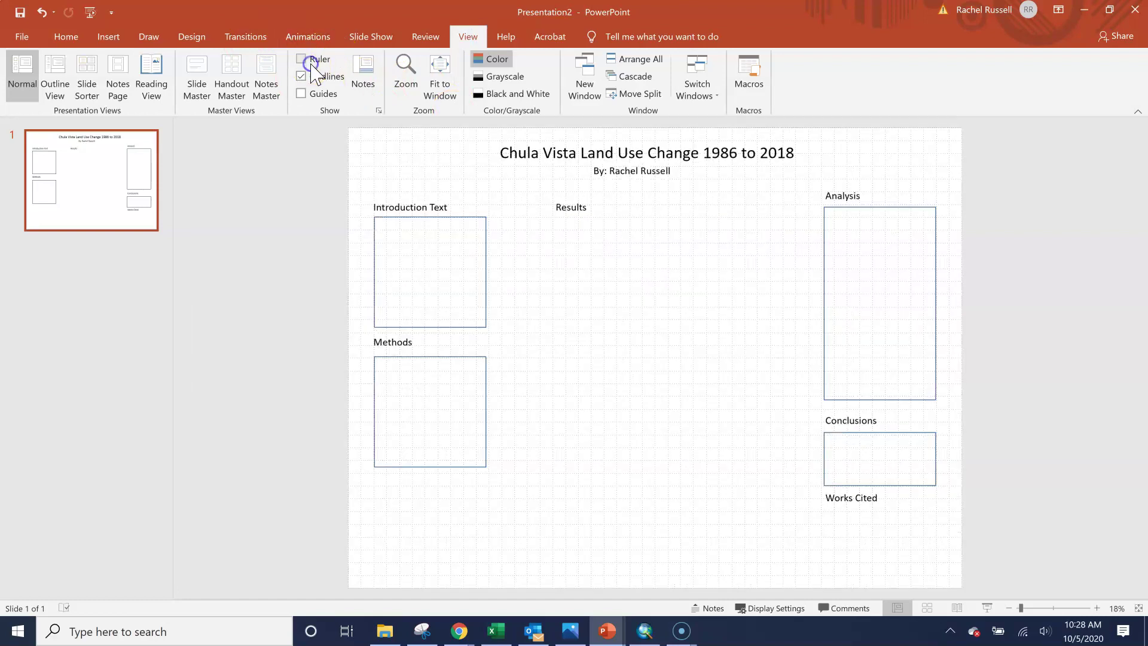
{"action": "left_click", "coordinate": [302, 59]}
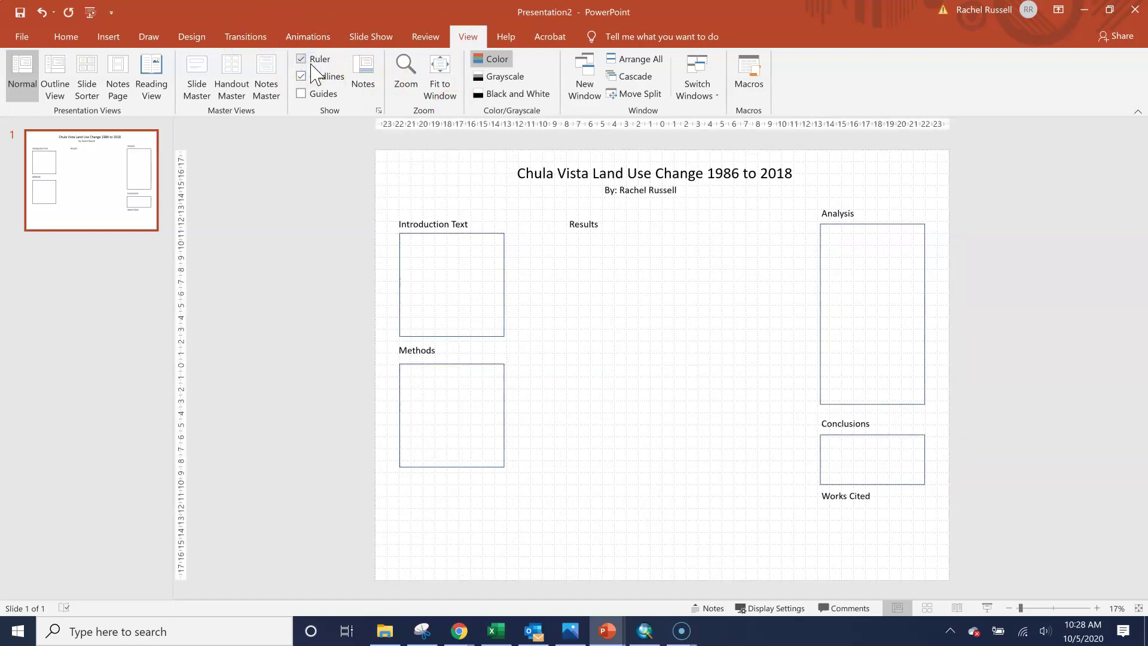
{"action": "left_click", "coordinate": [302, 77]}
- In ArcMap, switch between Data and Layout View, ending in Layout View with the File menu open
{"action": "left_click", "coordinate": [646, 632]}
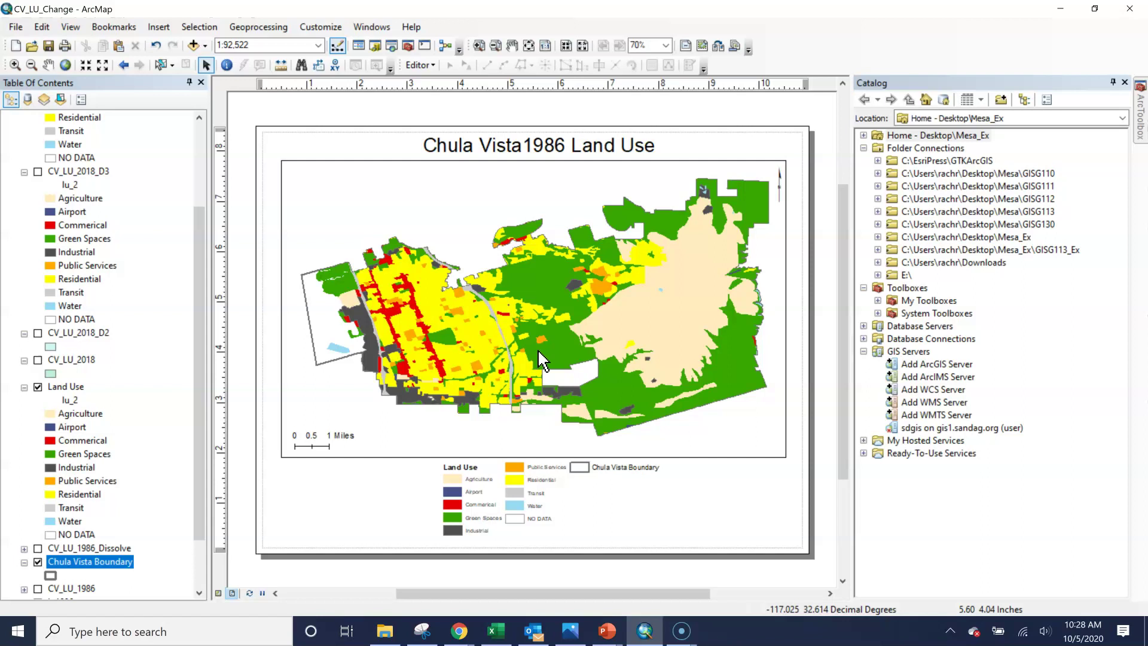
{"action": "left_click", "coordinate": [218, 593]}
{"action": "left_click", "coordinate": [231, 593]}
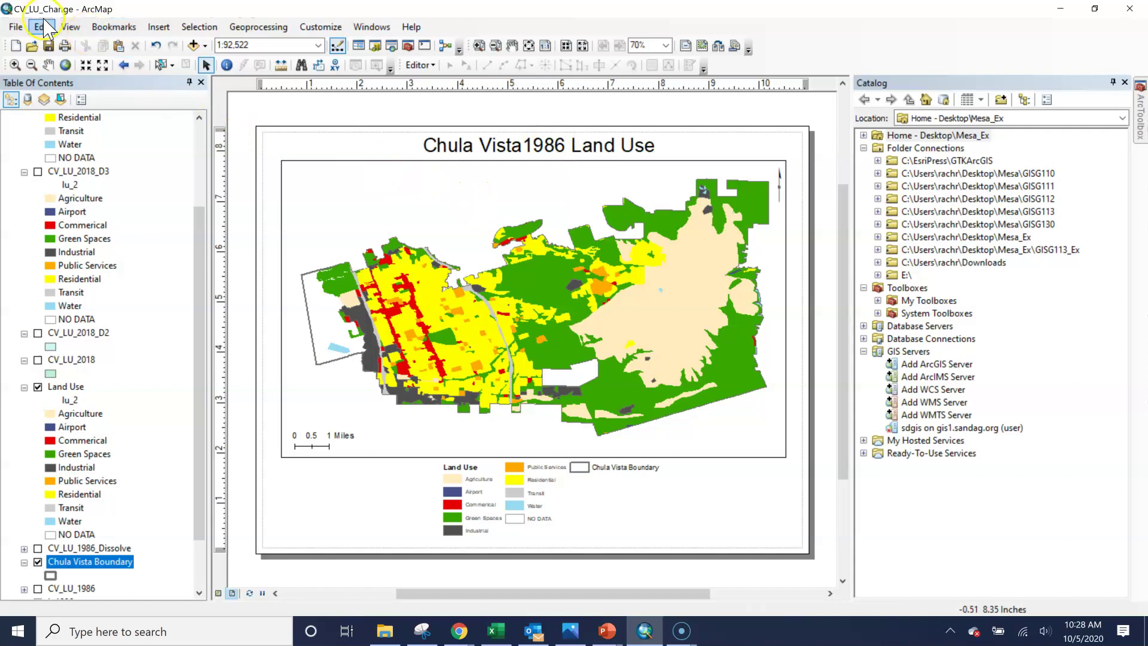
{"action": "left_click", "coordinate": [18, 27]}
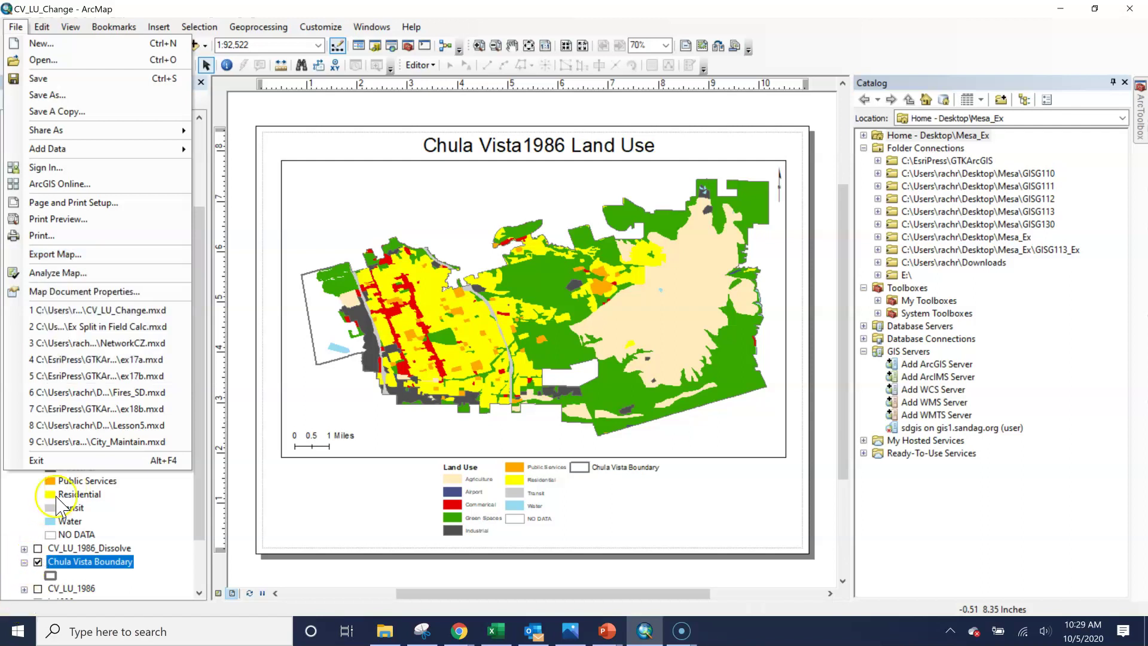
{"action": "left_click", "coordinate": [218, 593]}
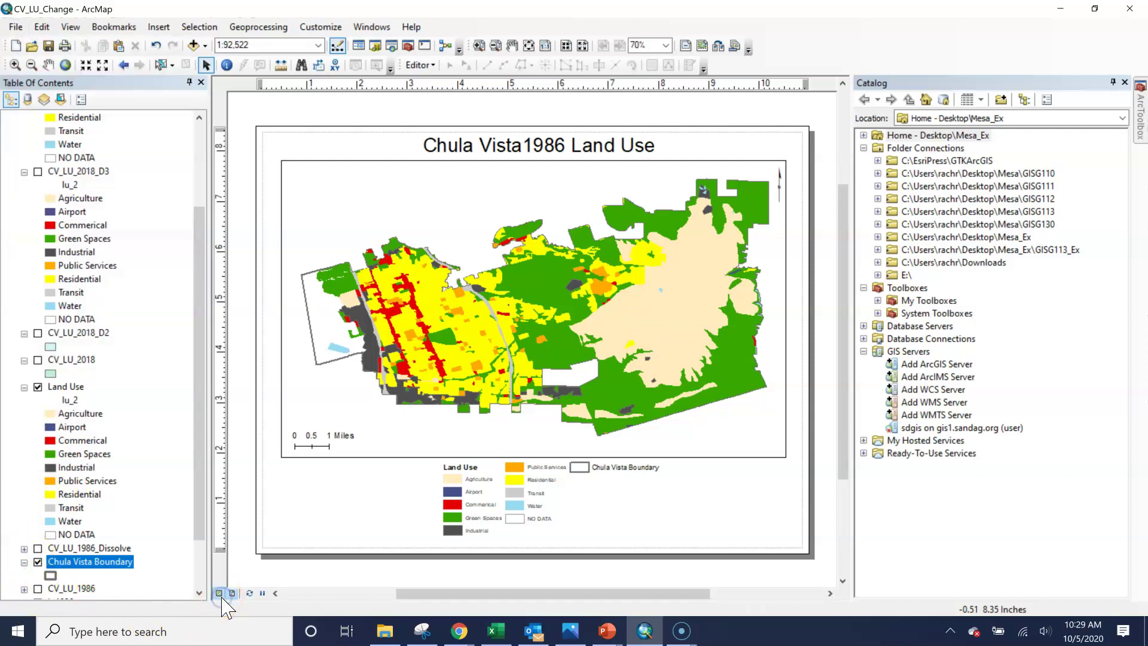
{"action": "left_click", "coordinate": [219, 593]}
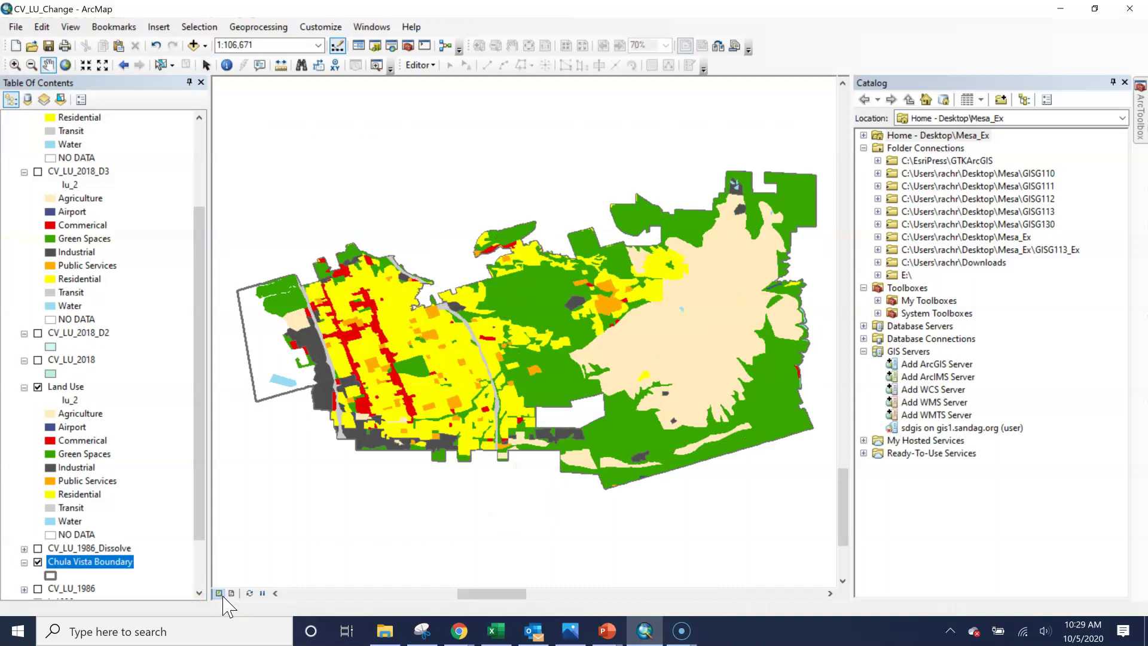
{"action": "left_click", "coordinate": [232, 596]}
{"action": "left_click", "coordinate": [233, 593]}
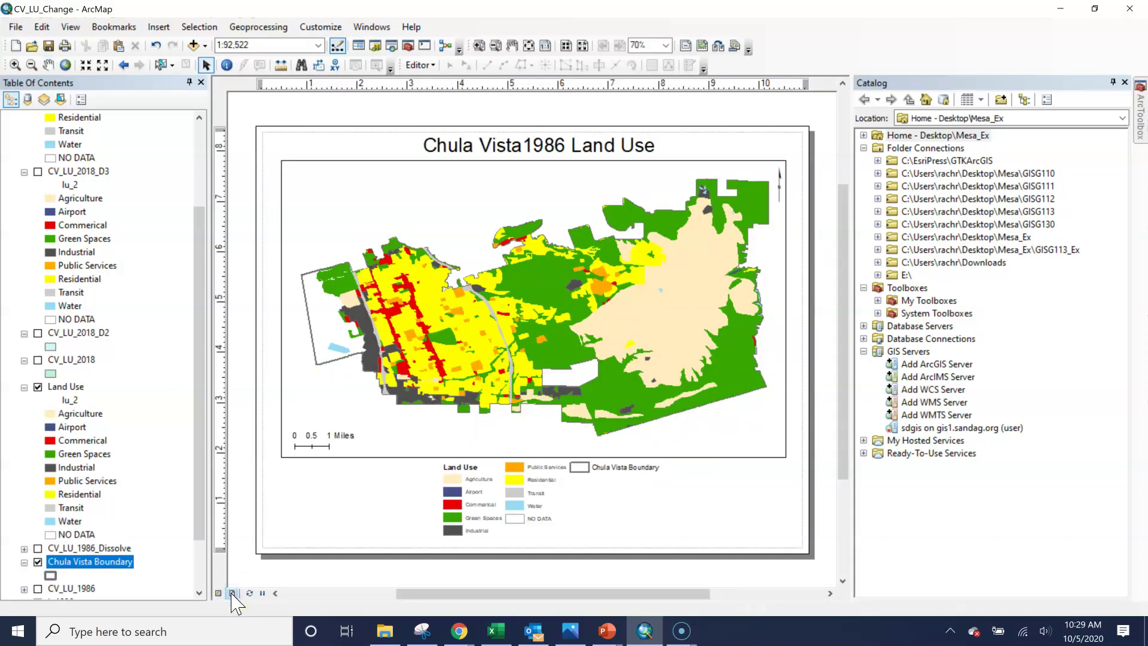
{"action": "left_click", "coordinate": [16, 27]}
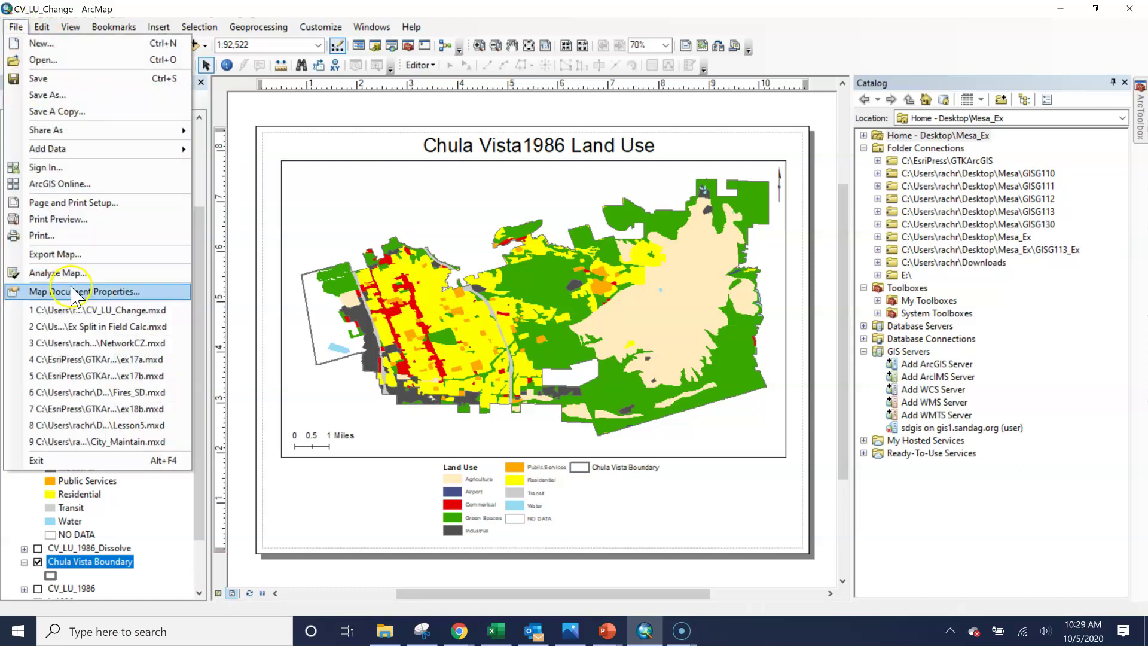
- Start exporting the layout and choose the Desktop Mesa folder as the save location
{"action": "left_click", "coordinate": [67, 255]}
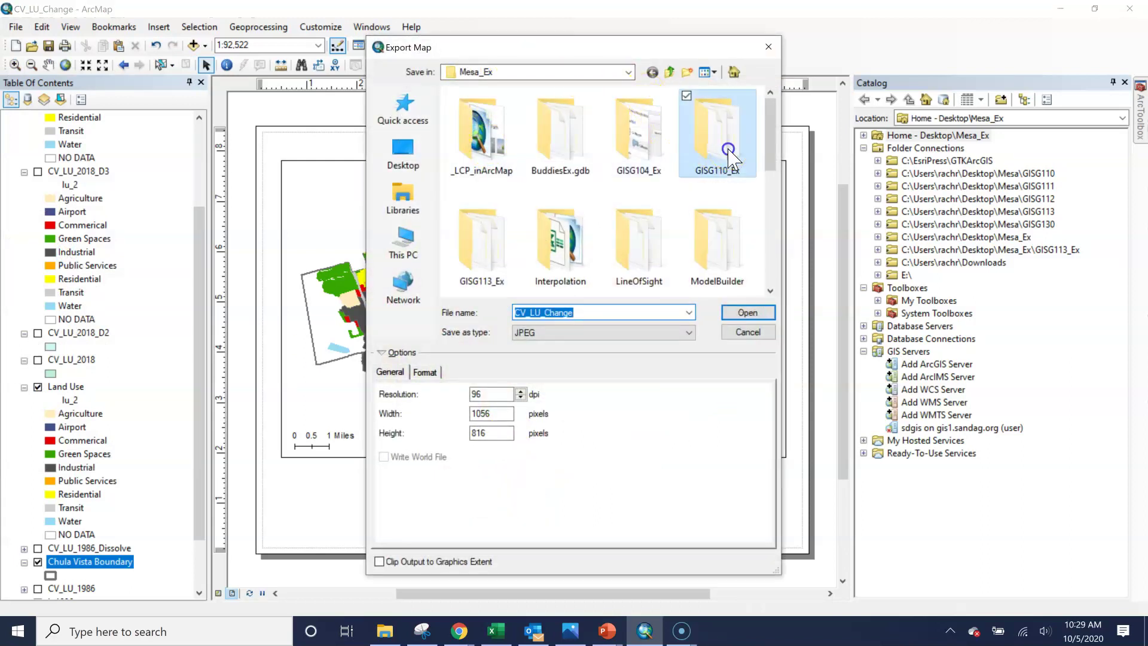
{"action": "double_click", "coordinate": [717, 135]}
{"action": "left_click", "coordinate": [671, 72]}
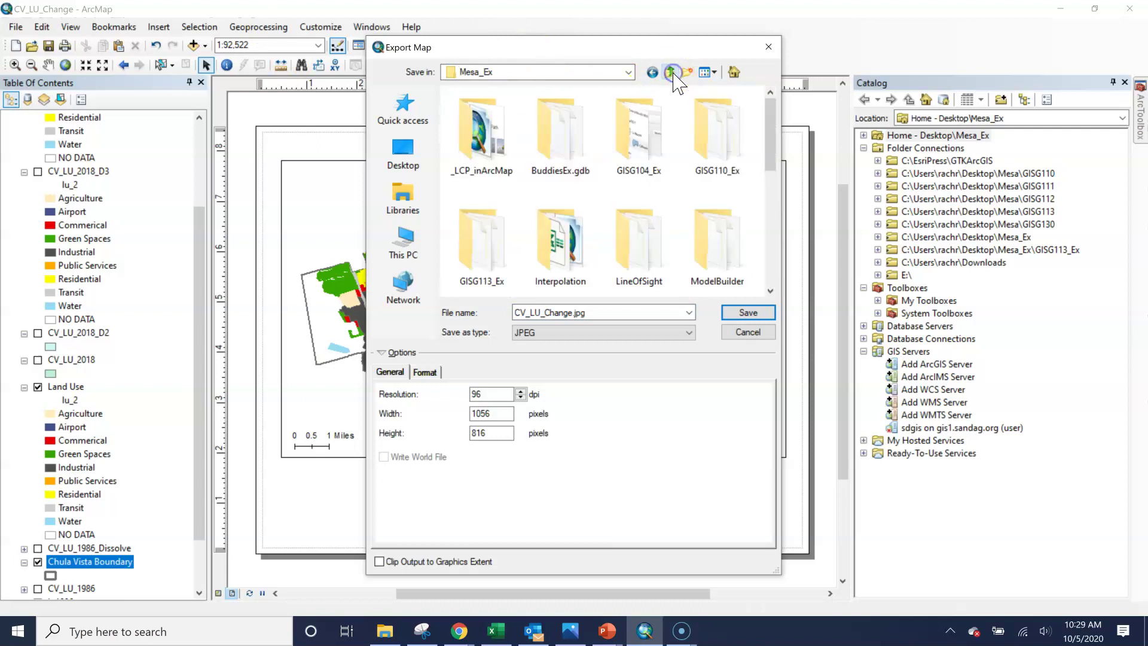
{"action": "left_click", "coordinate": [671, 72]}
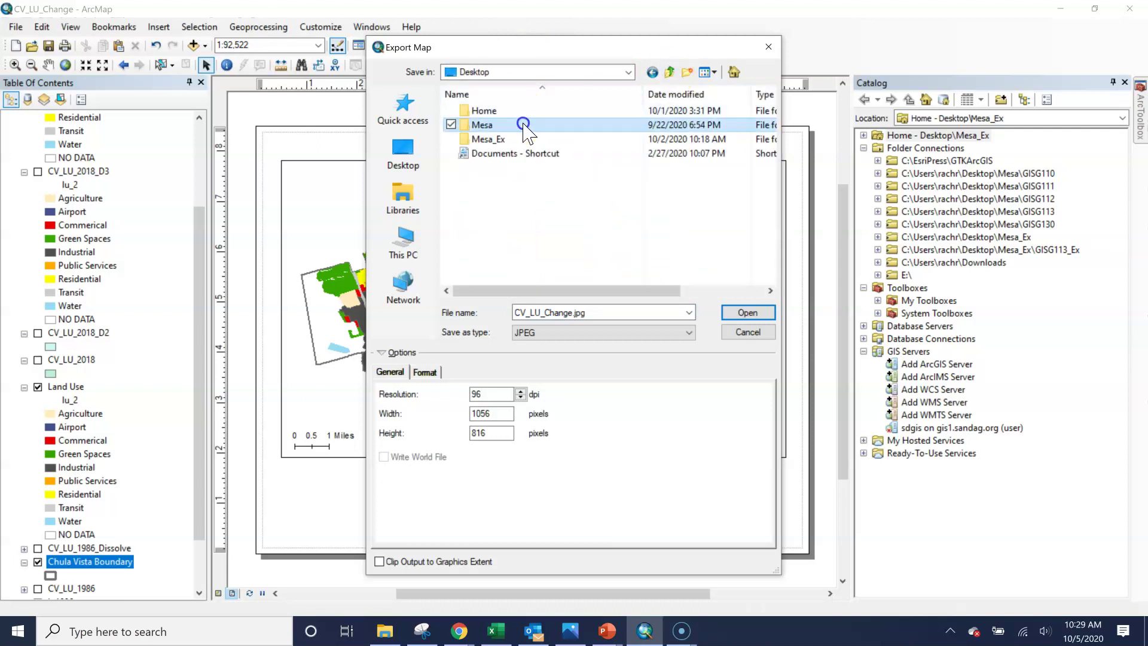
{"action": "double_click", "coordinate": [492, 126]}
- Keep JPEG as the format and export the layout as CV_LU_Change.jpg
{"action": "left_click", "coordinate": [552, 313]}
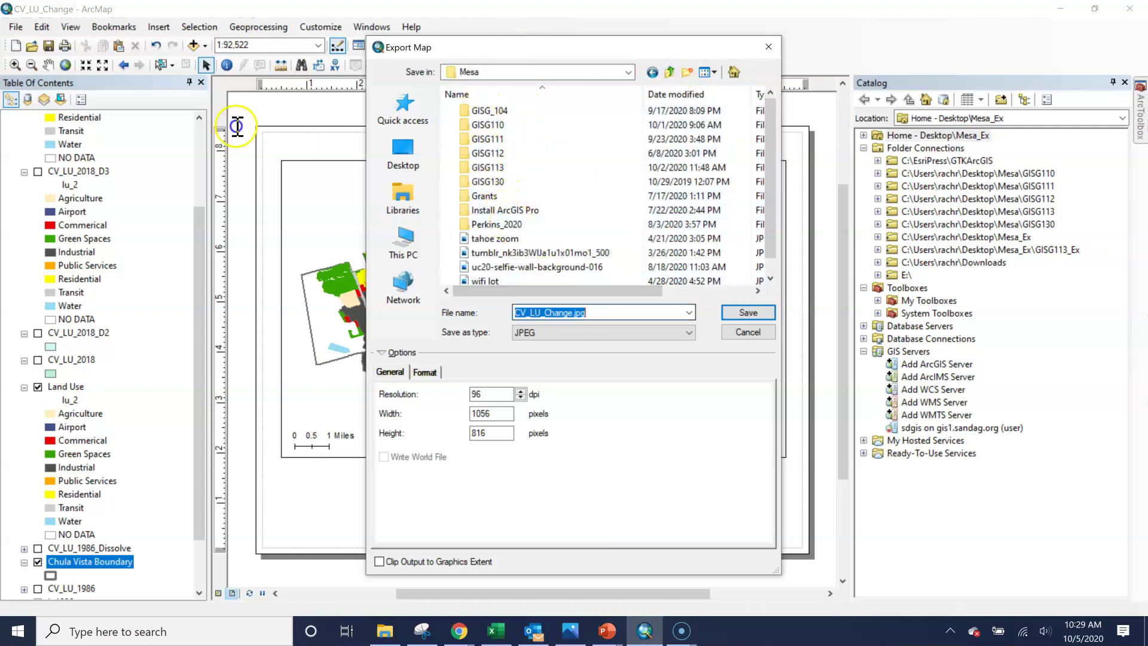
{"action": "left_click", "coordinate": [592, 313]}
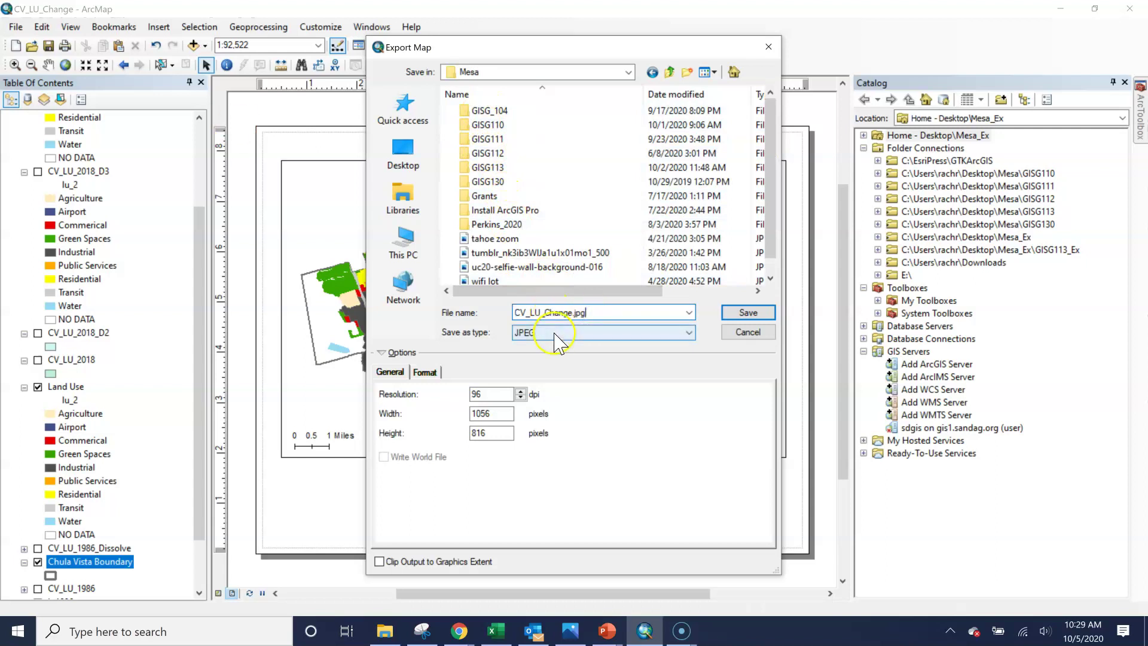
{"action": "left_click", "coordinate": [554, 333]}
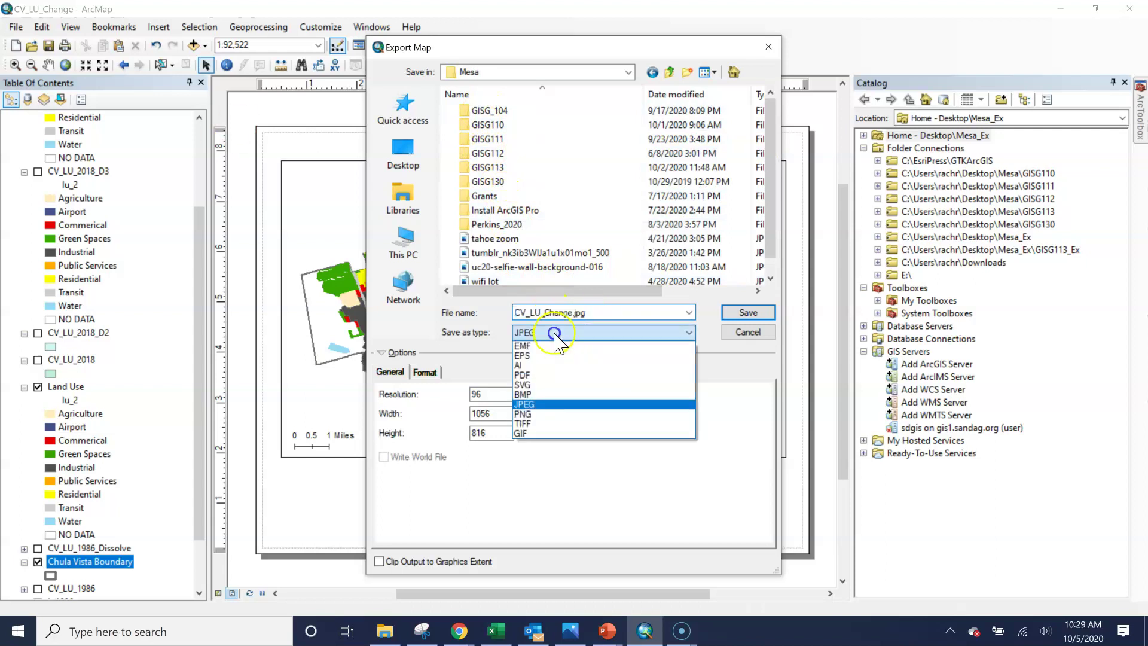
{"action": "left_click", "coordinate": [549, 415]}
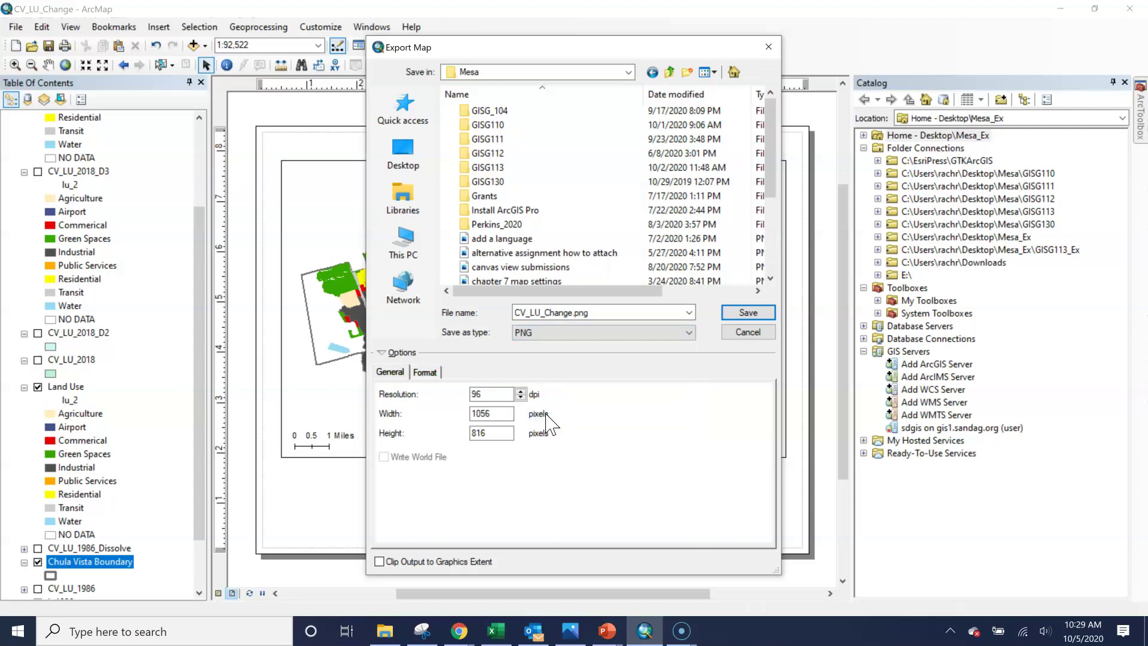
{"action": "left_click", "coordinate": [554, 333]}
{"action": "left_click", "coordinate": [554, 405]}
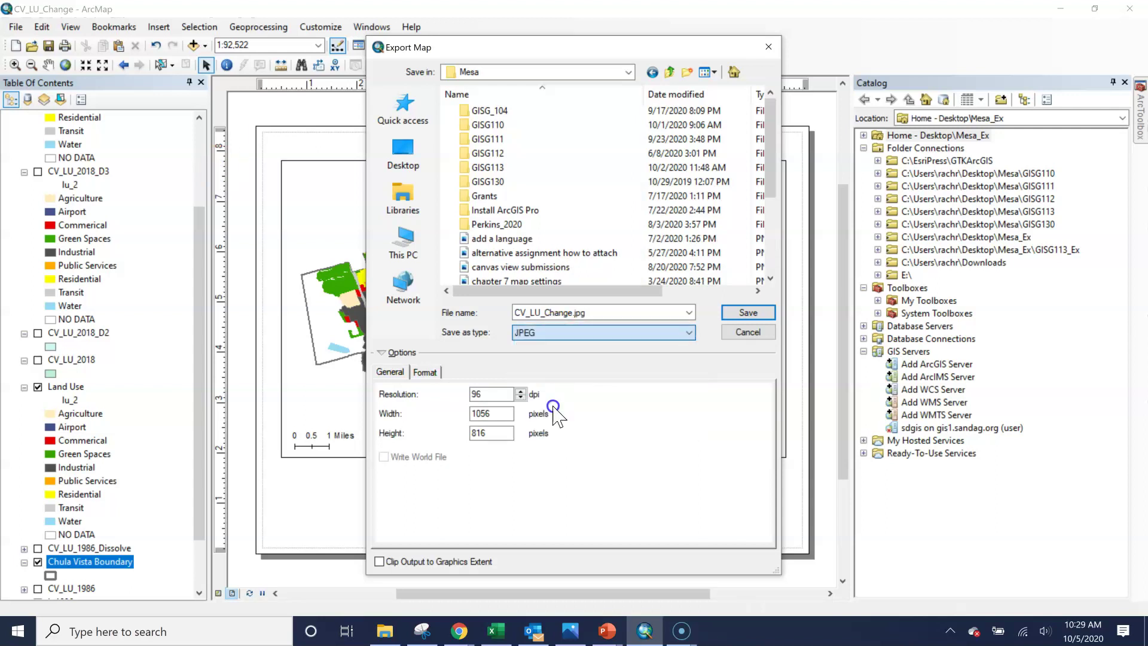
{"action": "left_click", "coordinate": [504, 395]}
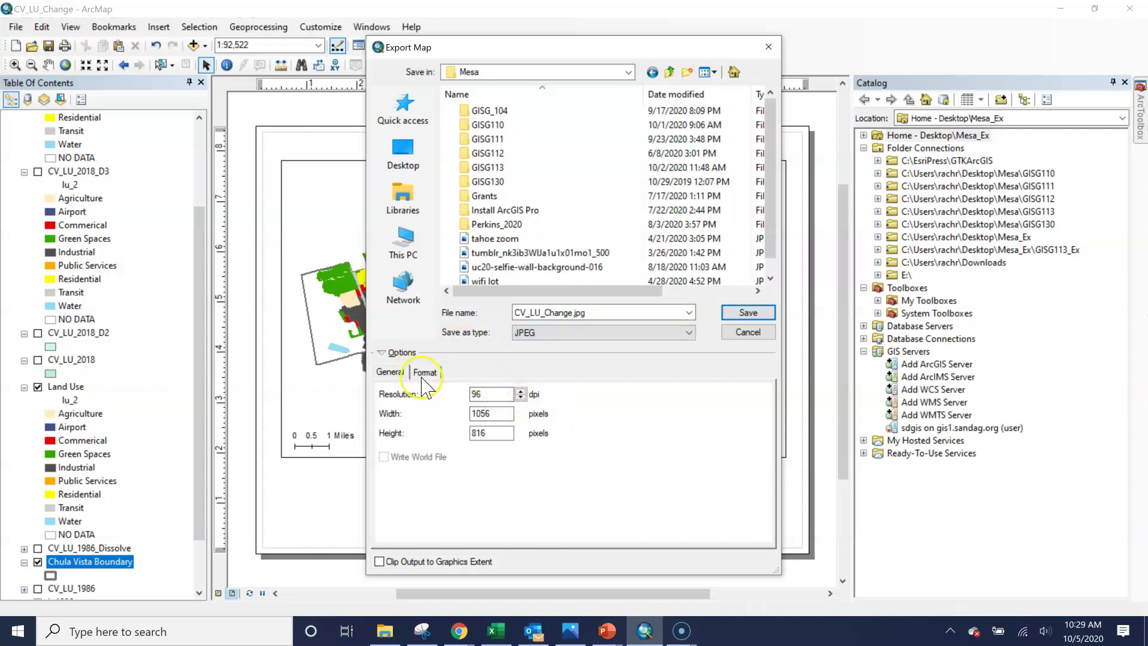
{"action": "left_click", "coordinate": [660, 333]}
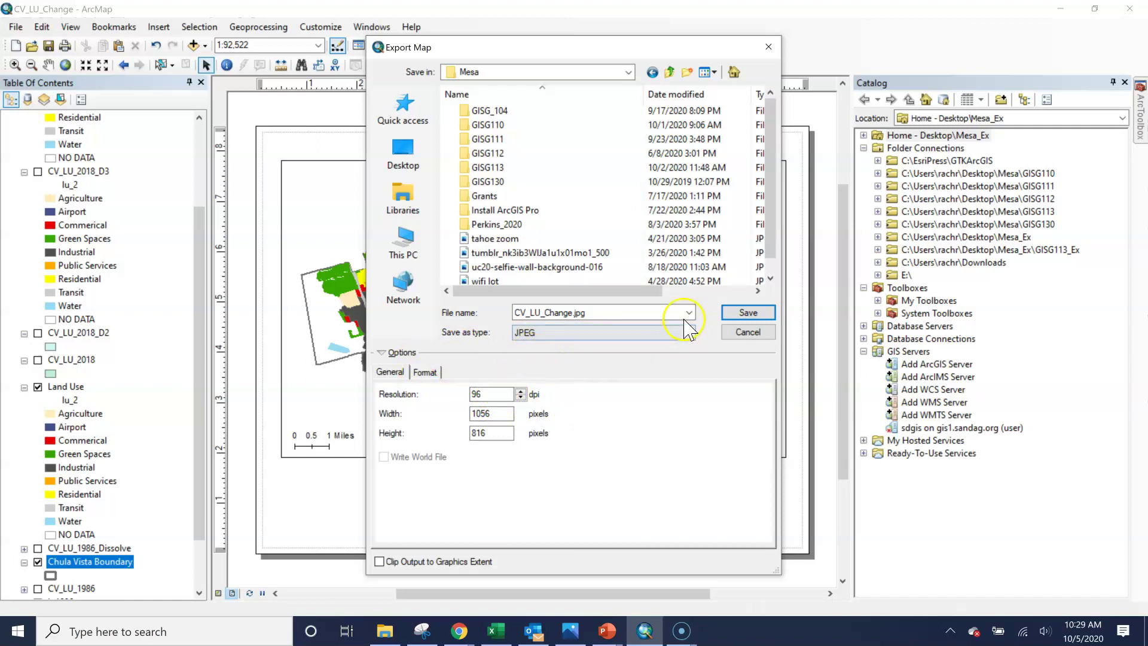
{"action": "left_click", "coordinate": [747, 313]}
{"action": "left_click", "coordinate": [747, 312]}
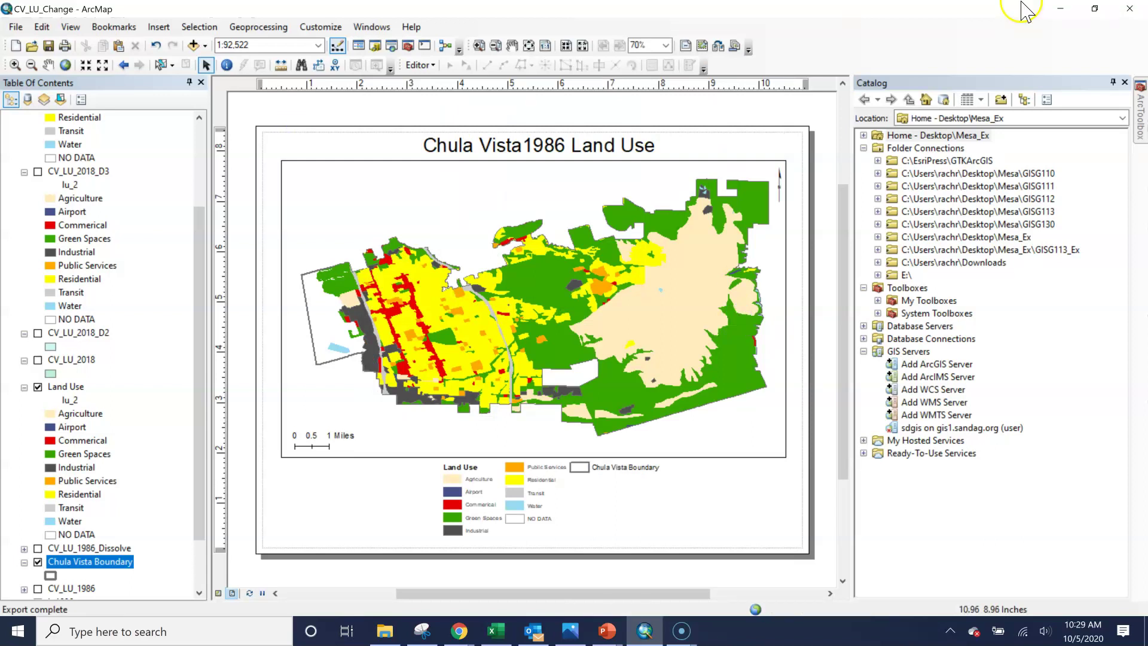
- Return to the PowerPoint poster and open the Insert Pictures menu
{"action": "left_click", "coordinate": [1061, 9]}
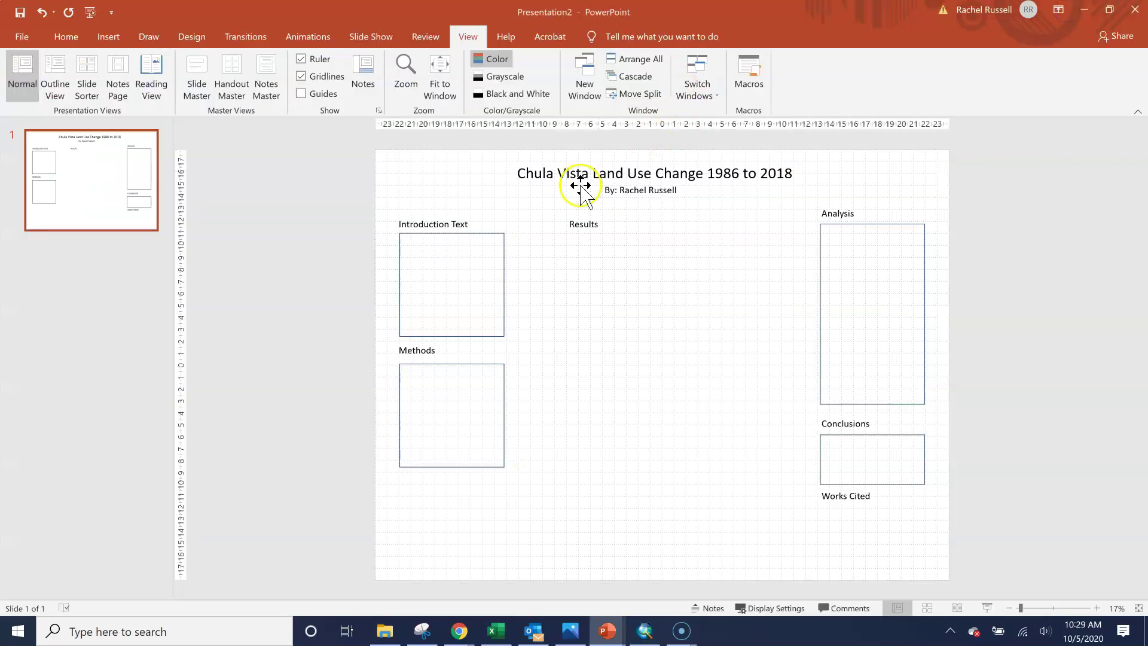
{"action": "left_click", "coordinate": [109, 36]}
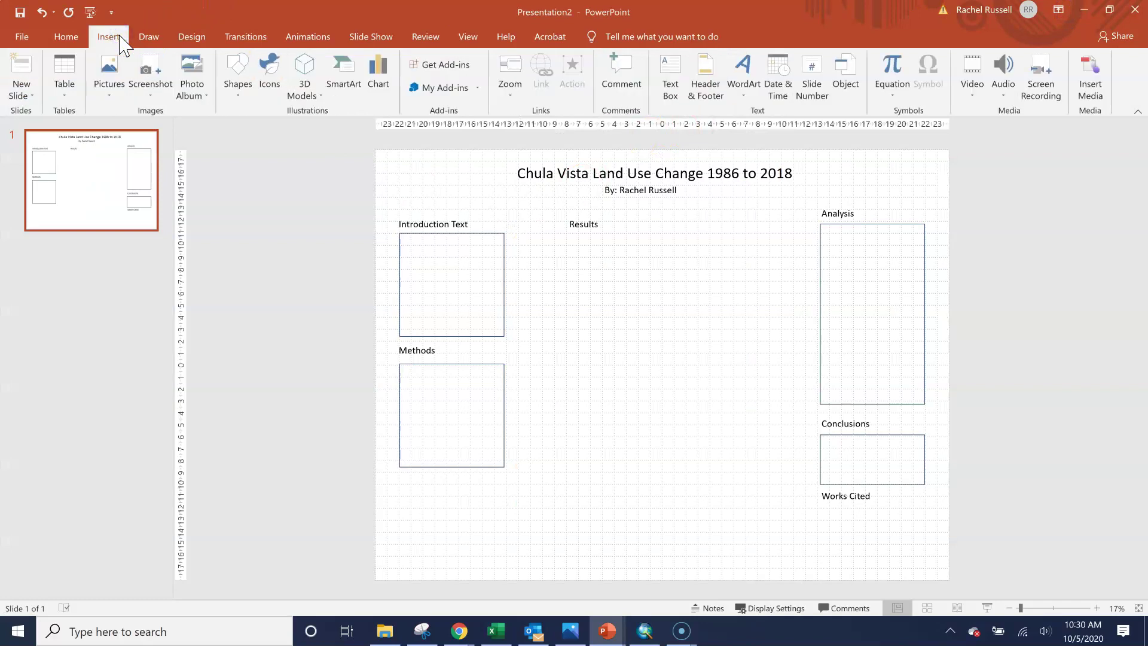
{"action": "left_click", "coordinate": [112, 76]}
- Browse pictures on This Device to the Desktop Mesa folder
{"action": "left_click", "coordinate": [135, 134]}
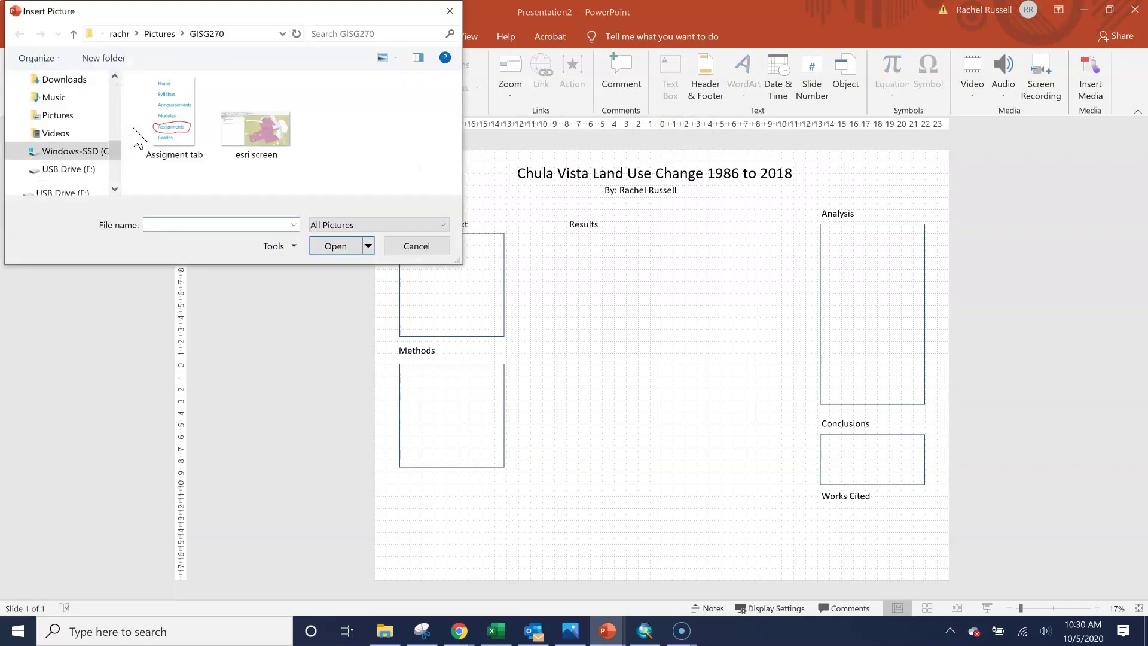
{"action": "scroll", "coordinate": [63, 125], "scroll_direction": "up", "scroll_amount": 5}
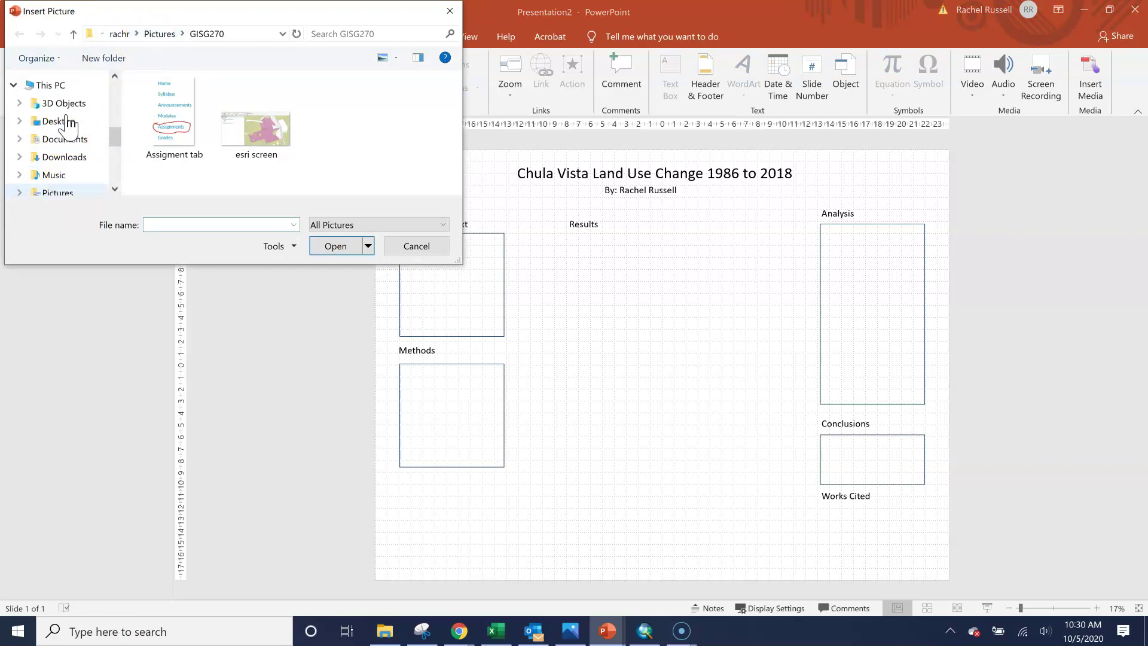
{"action": "left_click", "coordinate": [59, 144]}
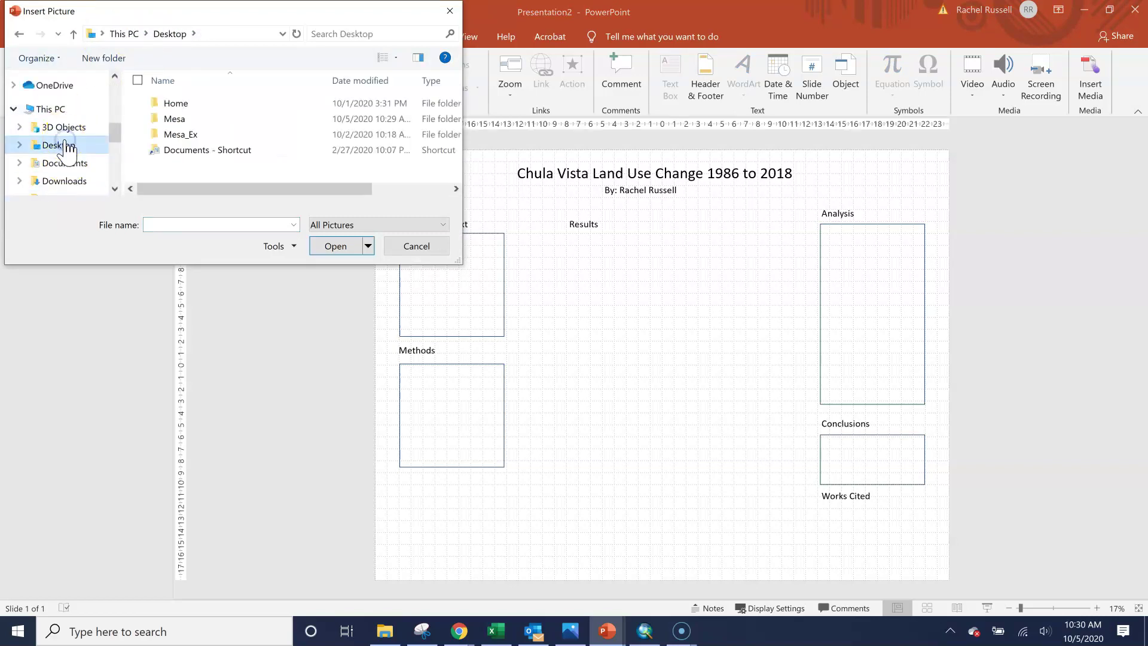
{"action": "left_click", "coordinate": [174, 119]}
{"action": "left_click", "coordinate": [176, 118]}
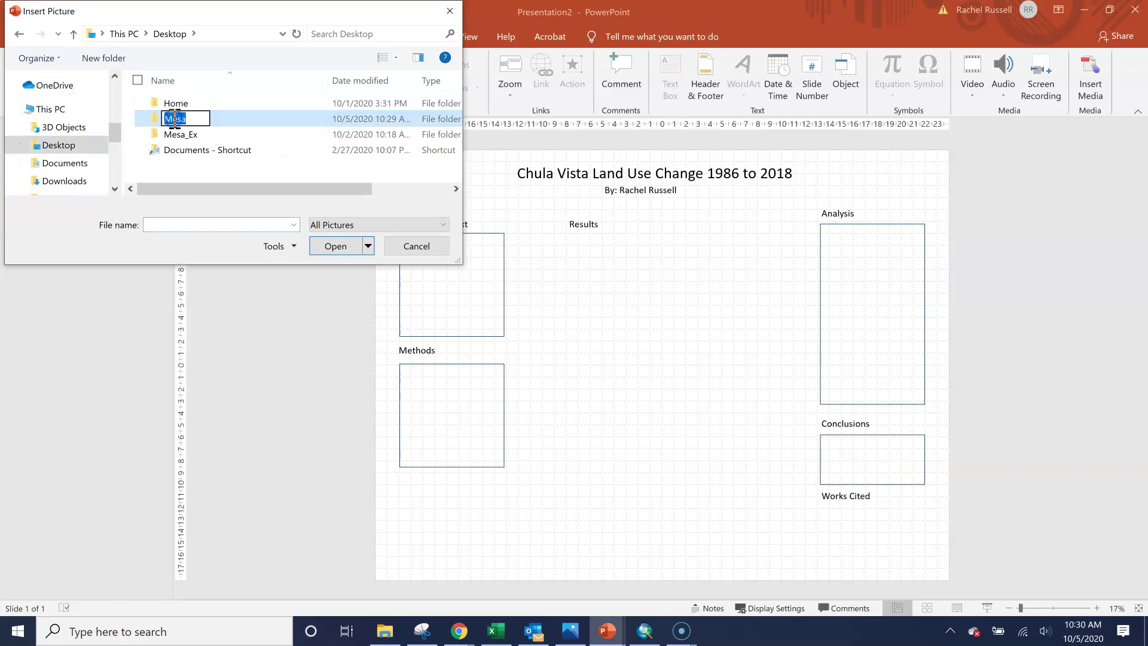
{"action": "double_click", "coordinate": [168, 118]}
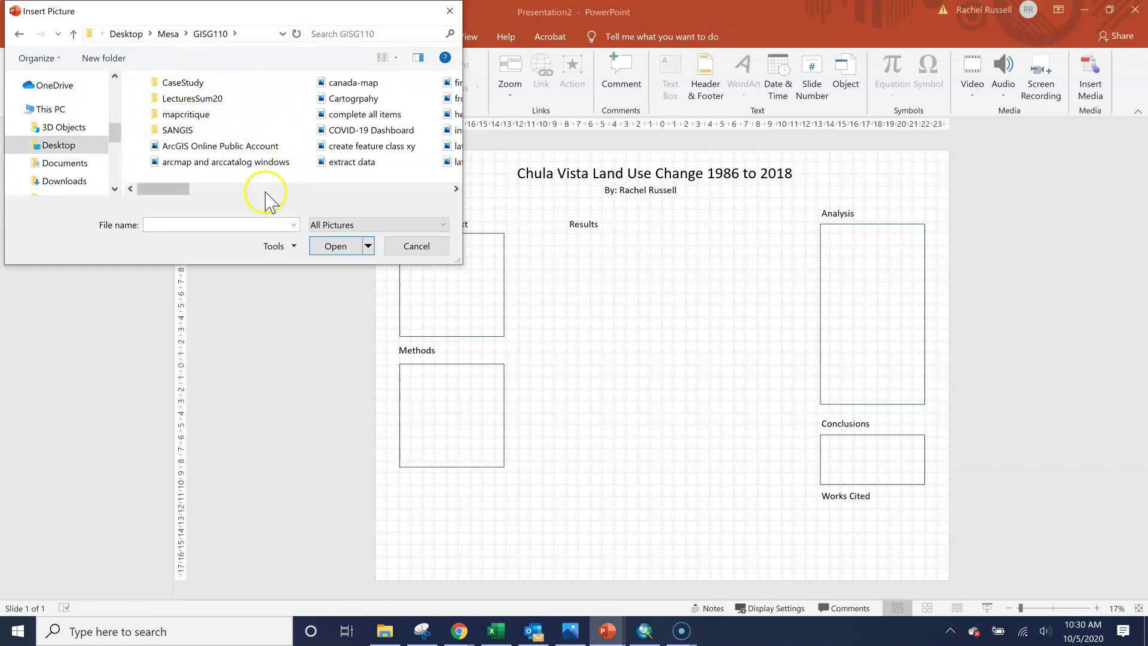
{"action": "left_click", "coordinate": [457, 190]}
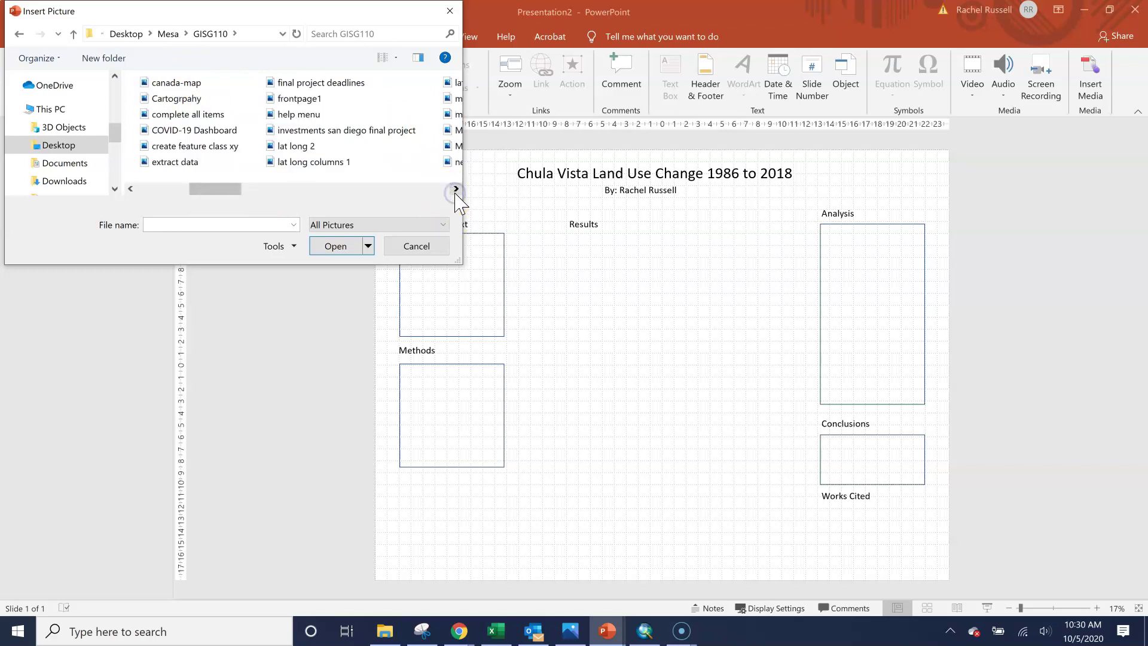
{"action": "left_click", "coordinate": [455, 189]}
{"action": "left_click", "coordinate": [456, 190]}
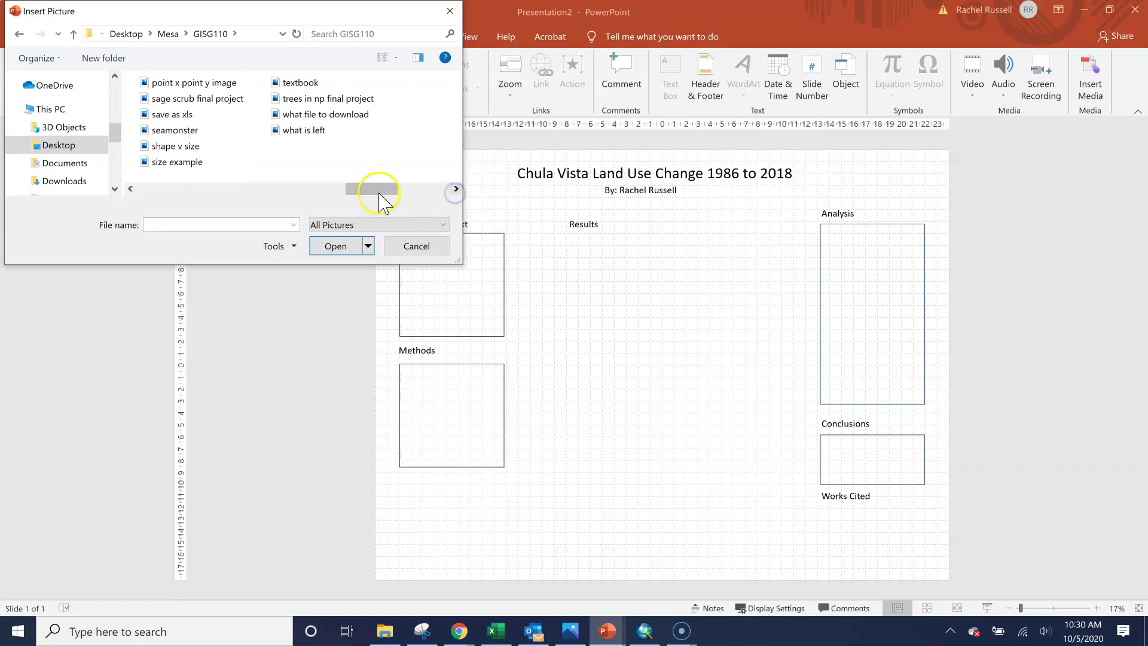
{"action": "left_click_drag", "start_coordinate": [369, 189], "coordinate": [207, 185]}
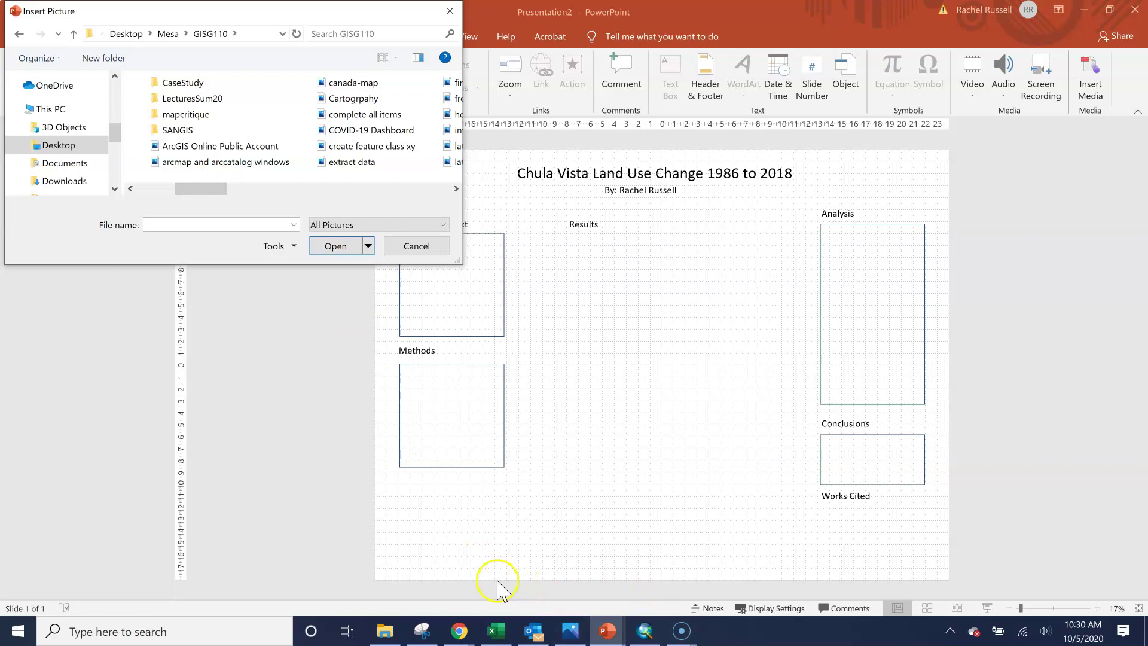
- Check ArcMap's export settings to confirm where the map image was saved
{"action": "left_click", "coordinate": [644, 632]}
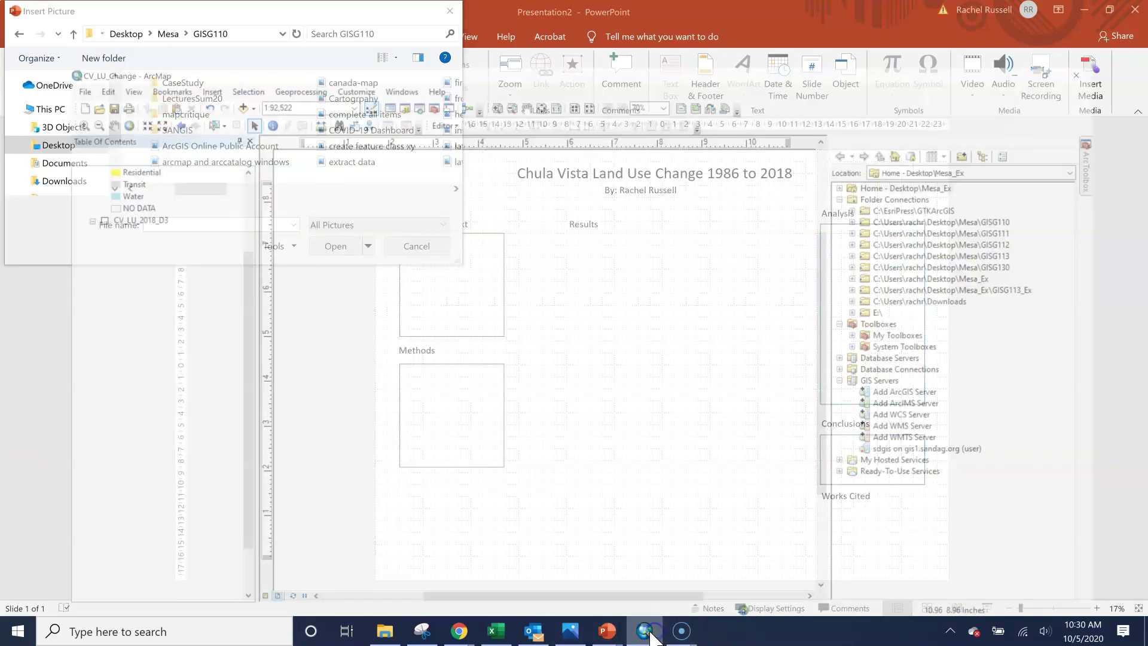
{"action": "left_click", "coordinate": [15, 27]}
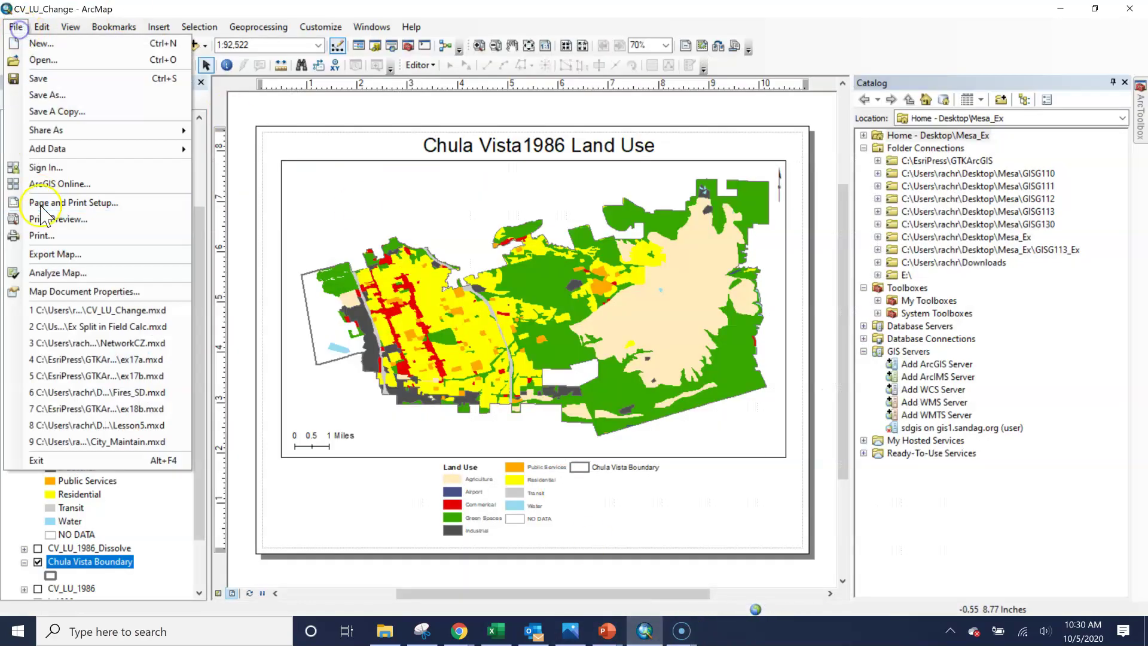
{"action": "left_click", "coordinate": [36, 95]}
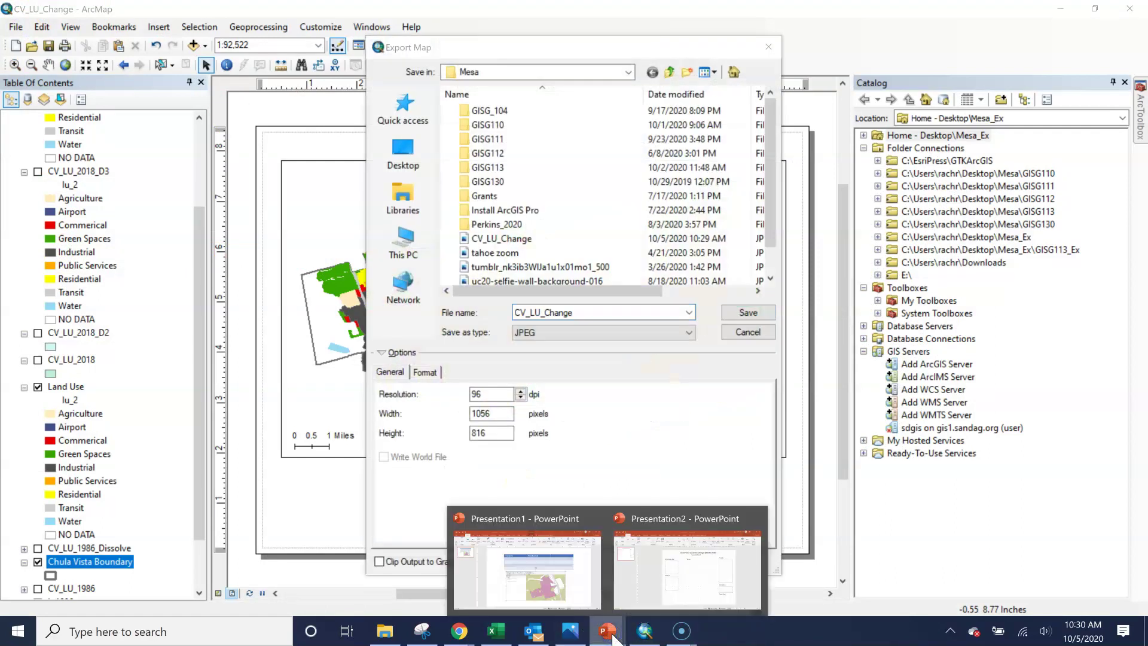
{"action": "left_click", "coordinate": [687, 565]}
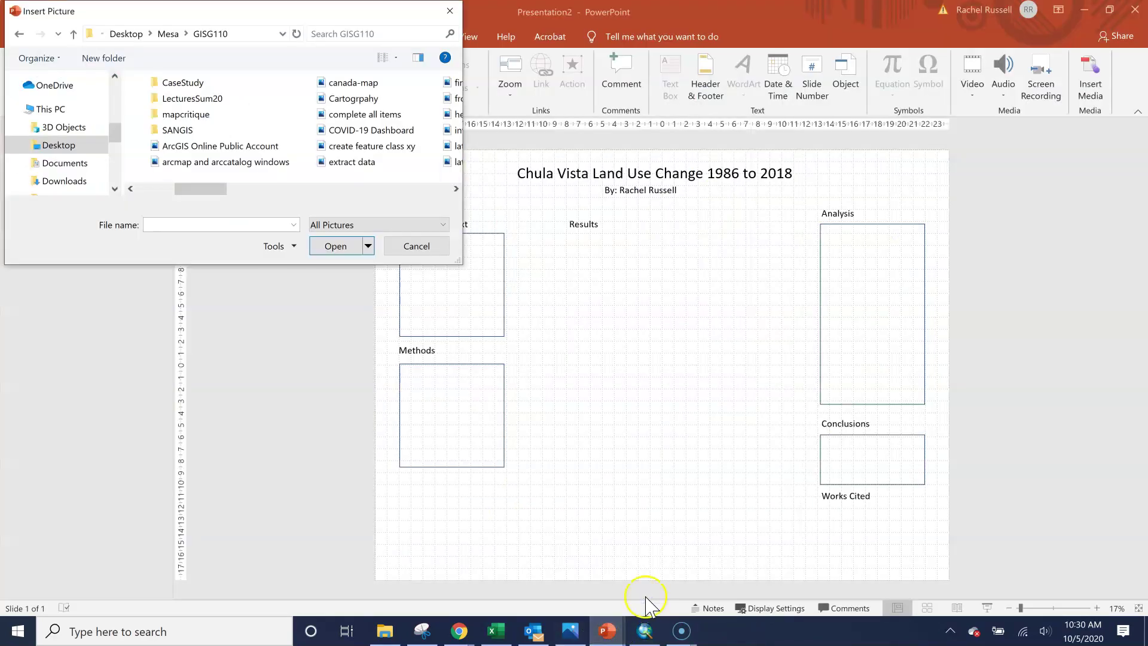
{"action": "left_click", "coordinate": [644, 631]}
{"action": "left_click", "coordinate": [641, 566]}
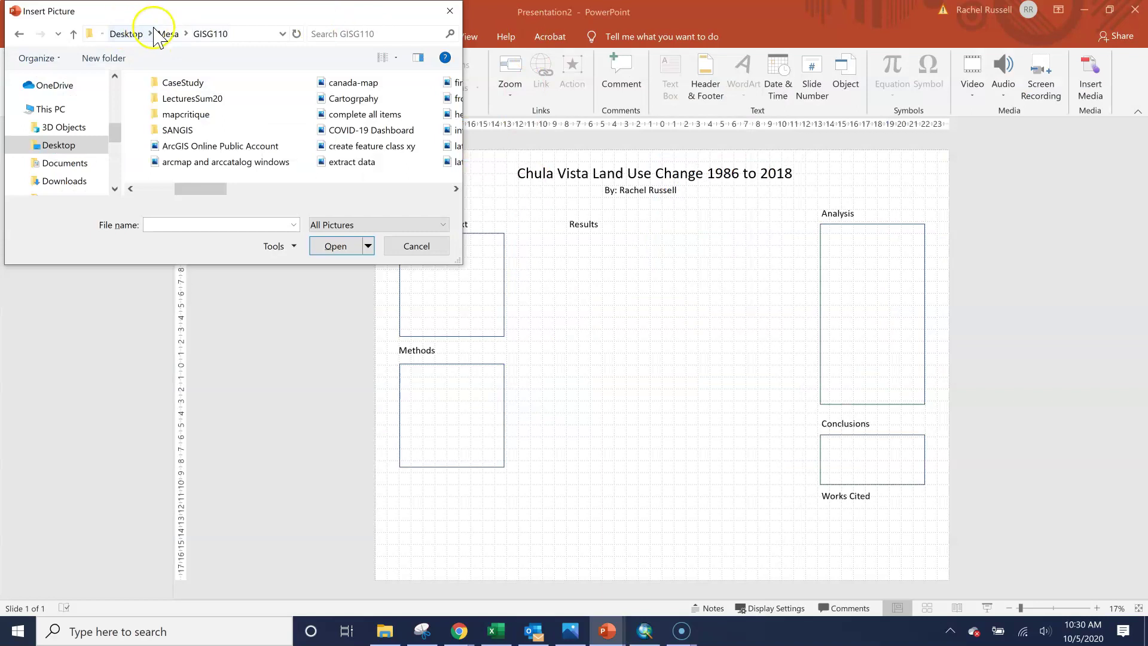
- Reopen Desktop > Mesa and select the CV_LU_Change image
{"action": "left_click", "coordinate": [126, 34]}
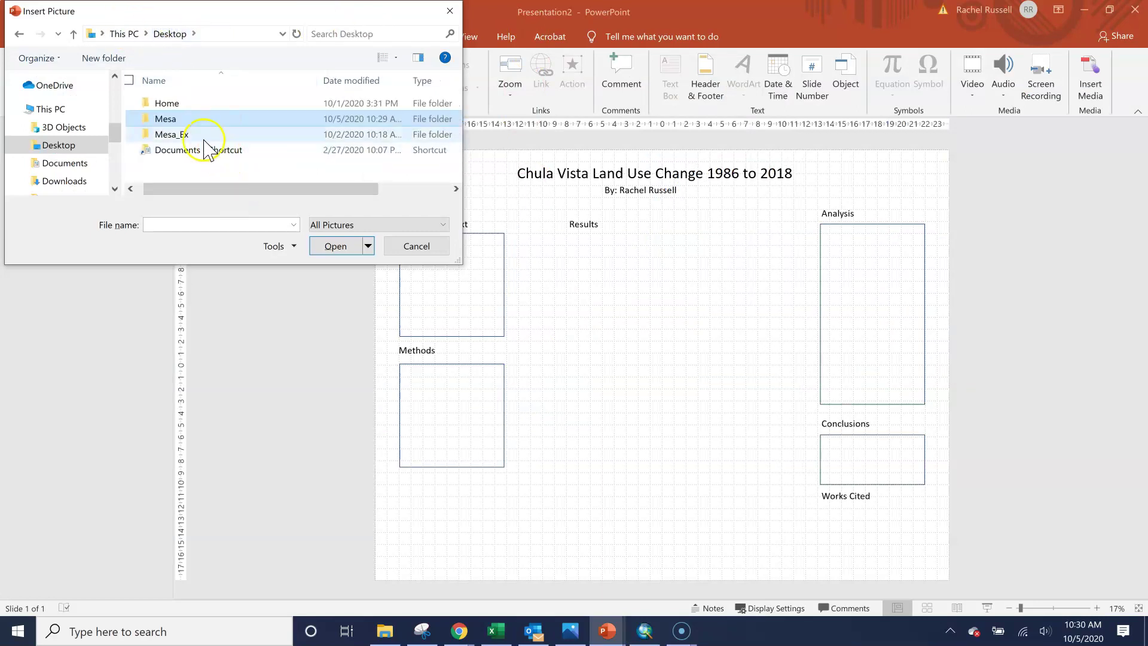
{"action": "double_click", "coordinate": [184, 118]}
{"action": "scroll", "coordinate": [242, 136], "scroll_direction": "down", "scroll_amount": 5}
{"action": "scroll", "coordinate": [244, 136], "scroll_direction": "down", "scroll_amount": 1}
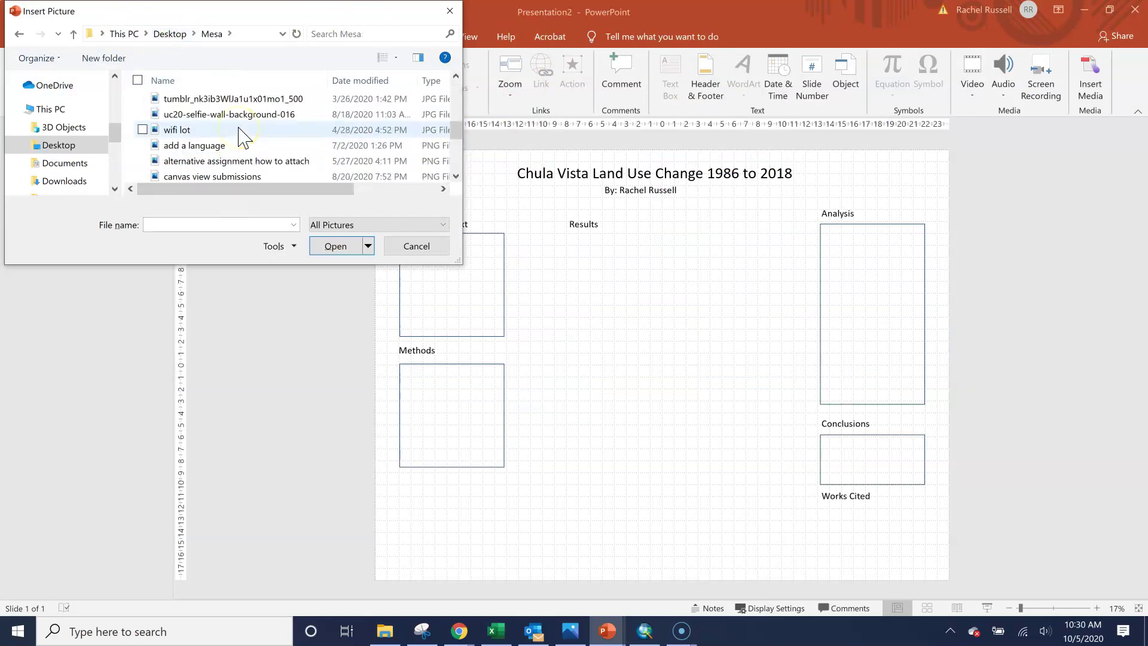
{"action": "scroll", "coordinate": [244, 135], "scroll_direction": "up", "scroll_amount": 5}
{"action": "scroll", "coordinate": [245, 135], "scroll_direction": "down", "scroll_amount": 1}
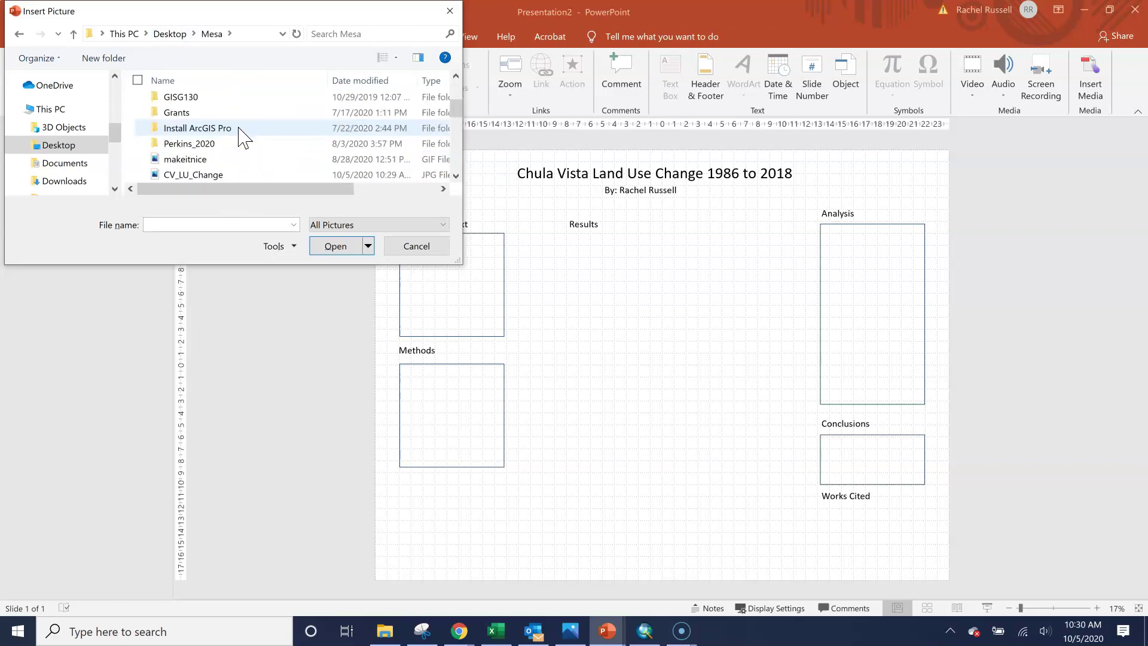
{"action": "left_click", "coordinate": [193, 174]}
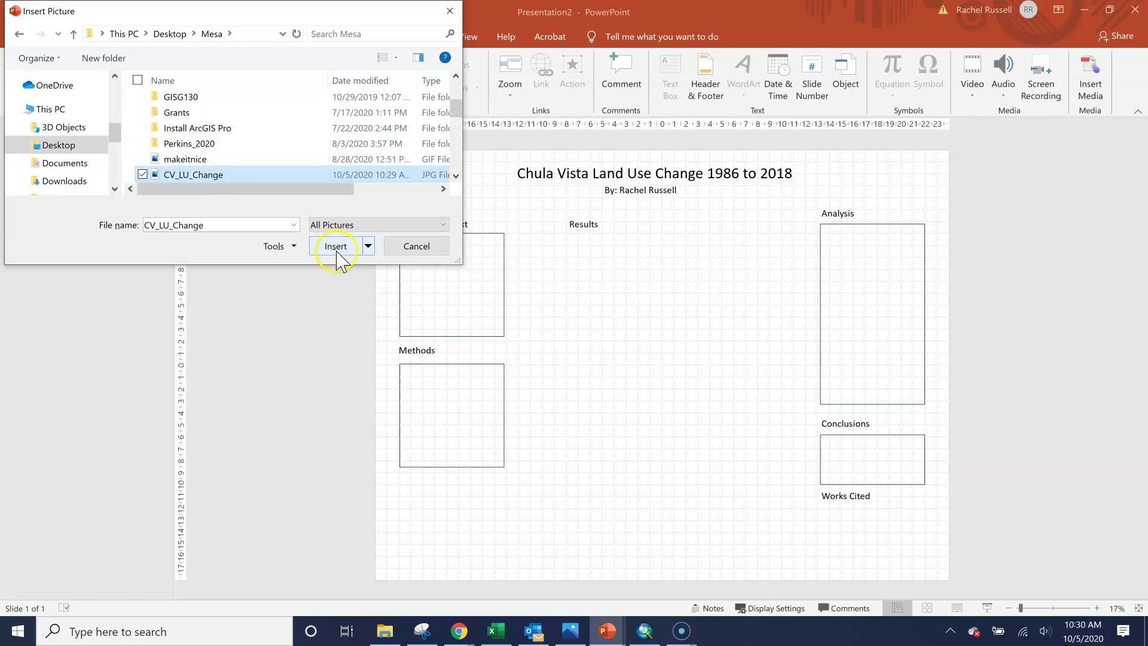
- Insert CV_LU_Change, then move and resize it to fit under the Results heading
{"action": "left_click", "coordinate": [335, 246]}
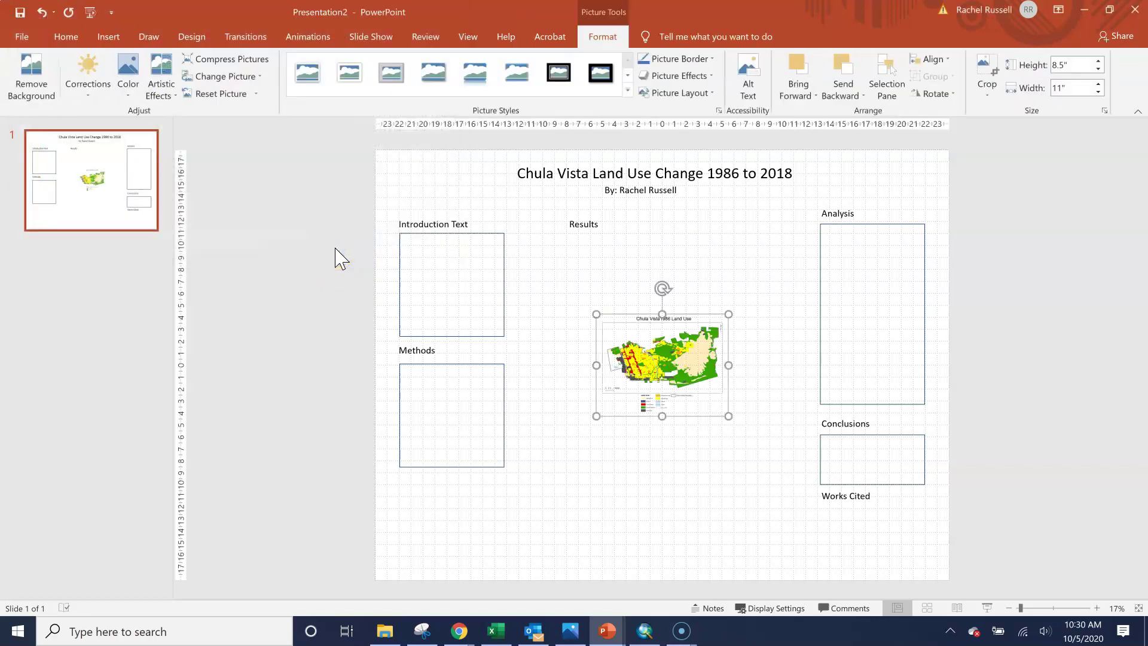
{"action": "left_click_drag", "start_coordinate": [663, 365], "coordinate": [614, 289]}
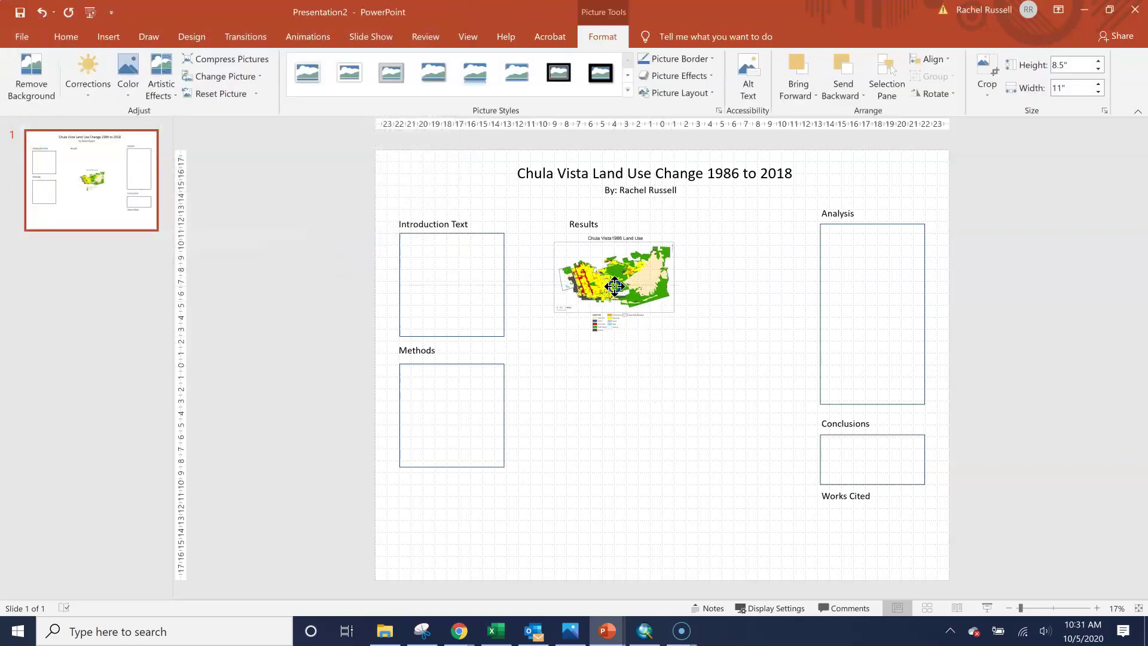
{"action": "left_click_drag", "start_coordinate": [679, 335], "coordinate": [768, 403]}
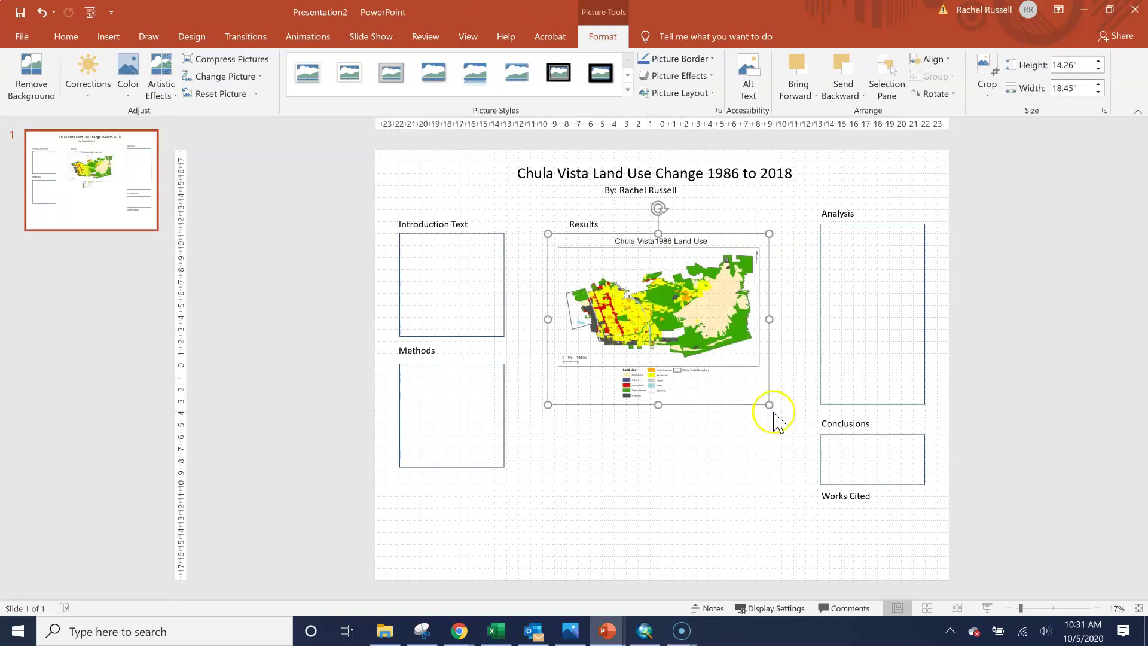
{"action": "left_click_drag", "start_coordinate": [769, 404], "coordinate": [739, 381]}
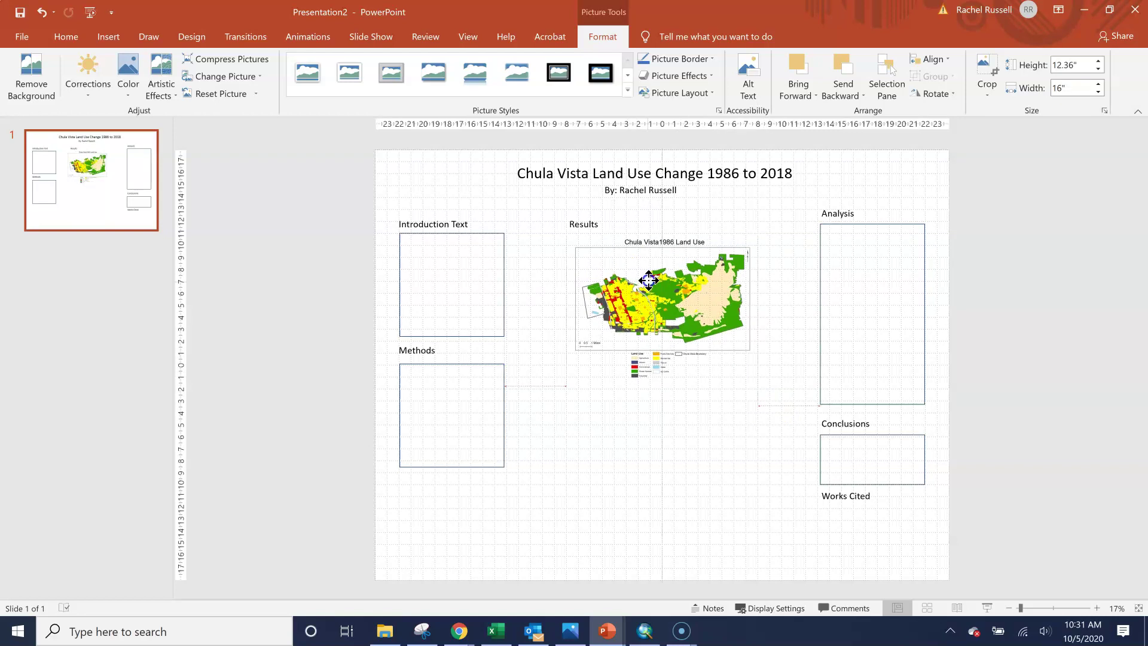
{"action": "left_click_drag", "start_coordinate": [648, 280], "coordinate": [648, 274]}
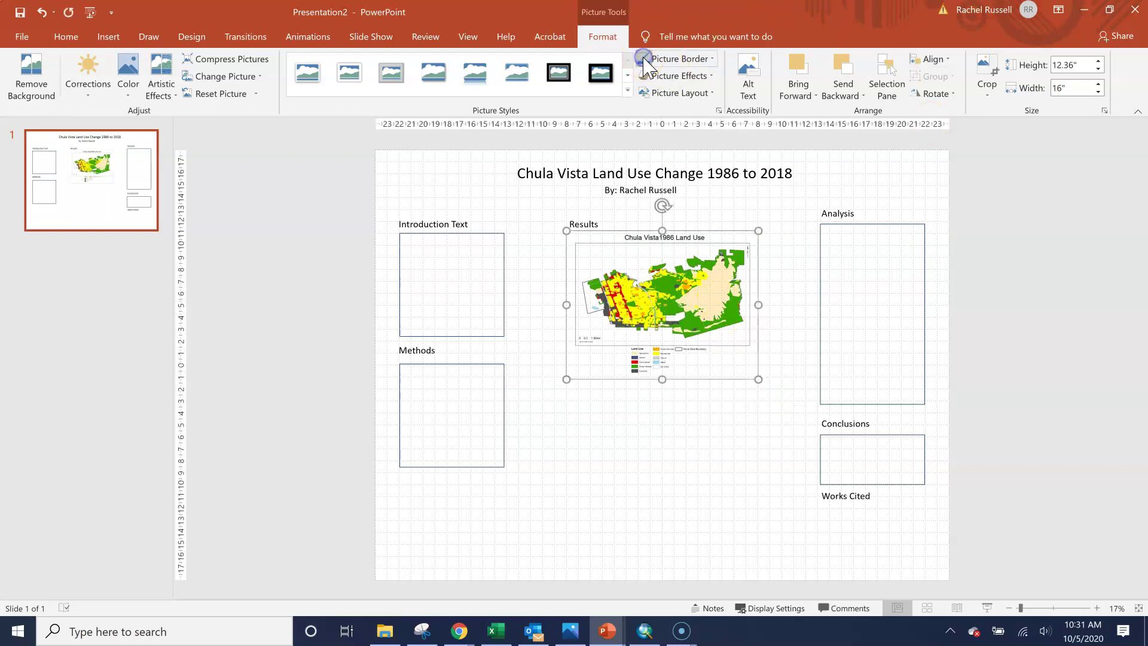
- Give the selected map picture a black Picture Border and set its weight
{"action": "left_click", "coordinate": [677, 444]}
{"action": "left_click", "coordinate": [640, 260]}
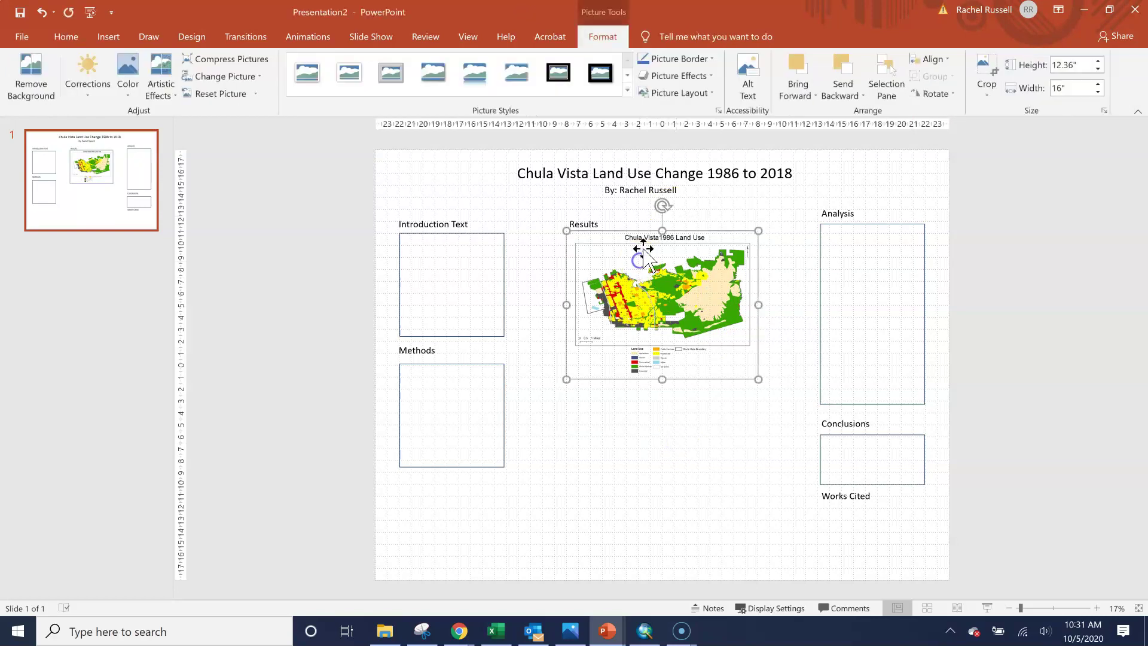
{"action": "left_click", "coordinate": [711, 60]}
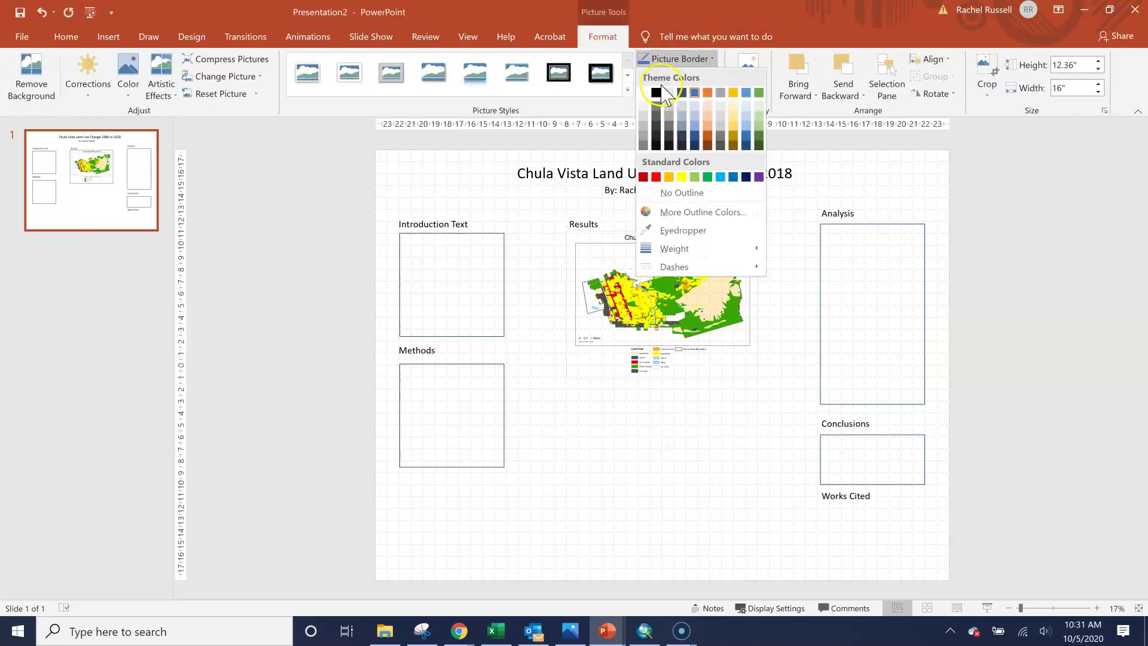
{"action": "left_click", "coordinate": [657, 94]}
{"action": "left_click", "coordinate": [711, 59]}
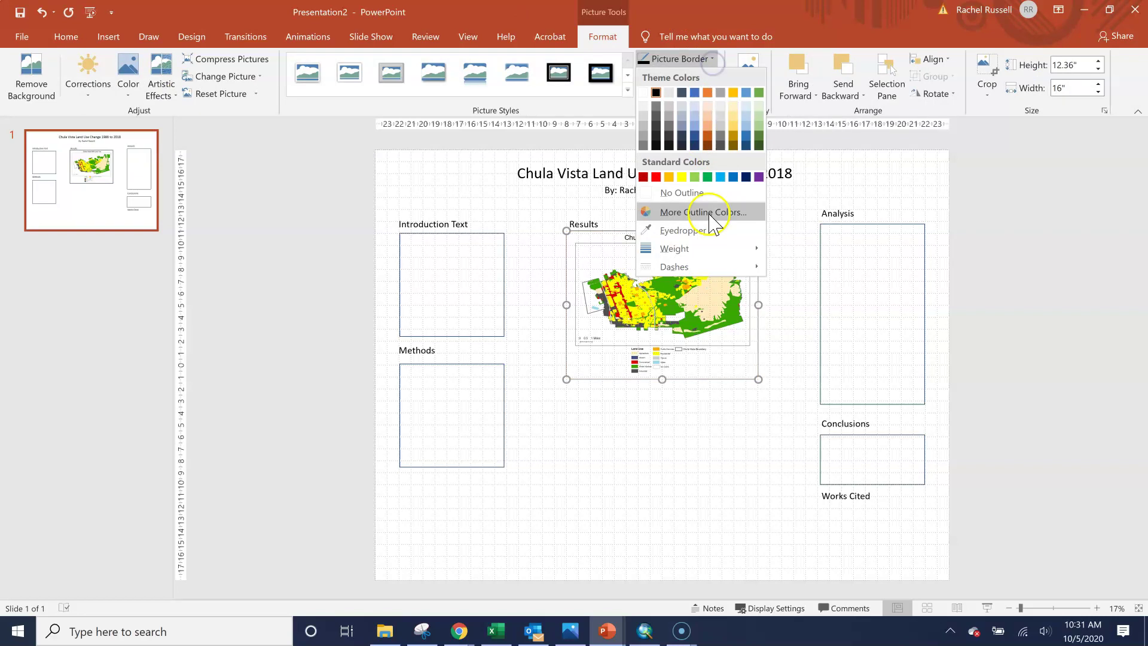
{"action": "mouse_move", "coordinate": [674, 249]}
{"action": "left_click", "coordinate": [824, 340]}
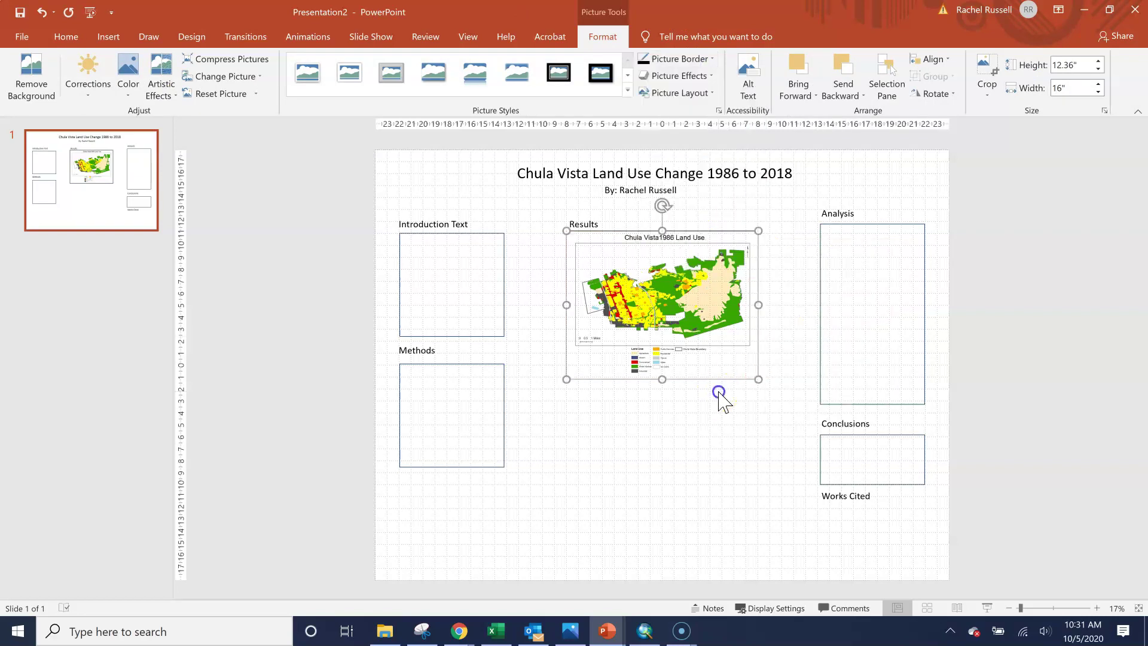
{"action": "left_click", "coordinate": [720, 394]}
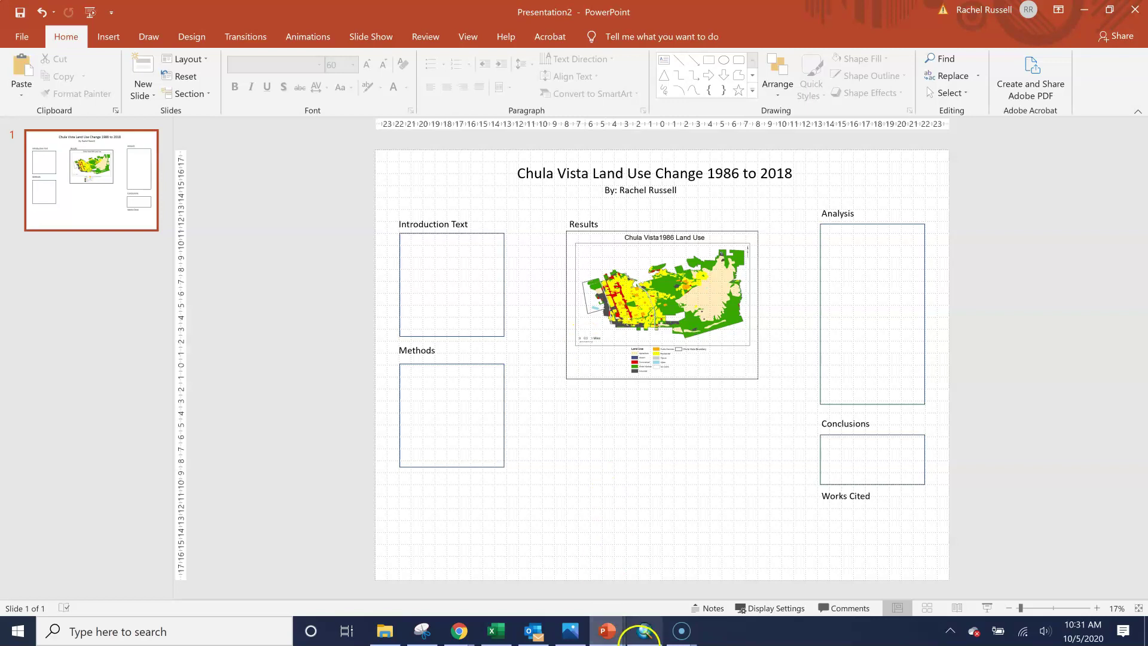
- Cancel ArcMap's Export Map dialog and minimize ArcMap to reveal the poster
{"action": "left_click", "coordinate": [646, 632]}
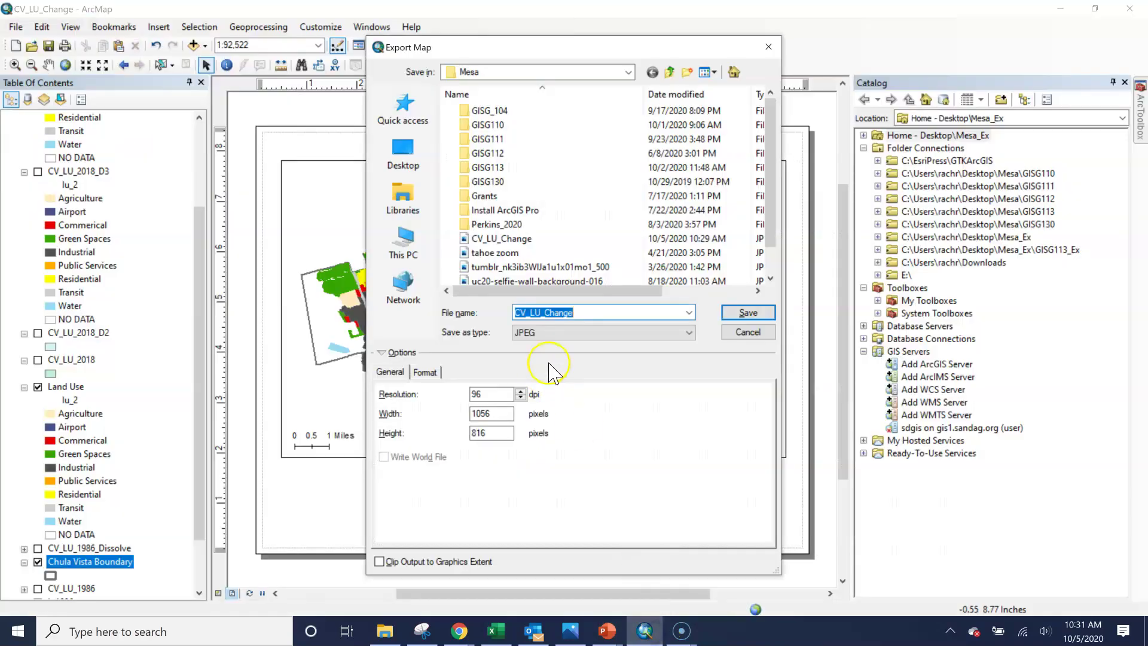
{"action": "left_click", "coordinate": [748, 332]}
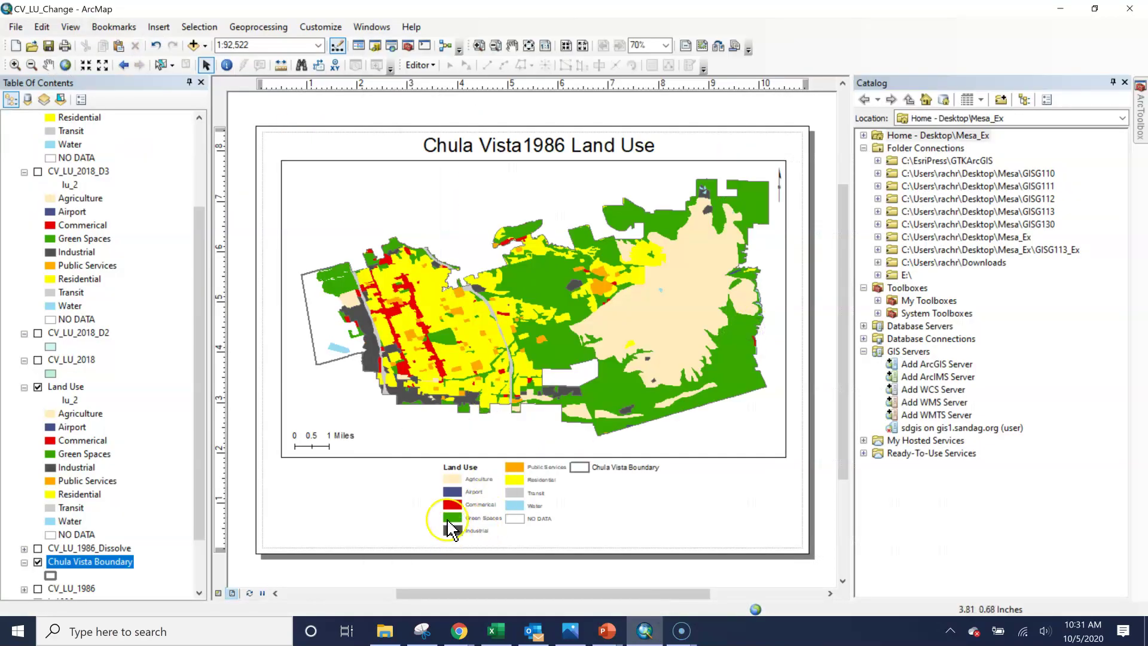
{"action": "left_click", "coordinate": [1065, 11]}
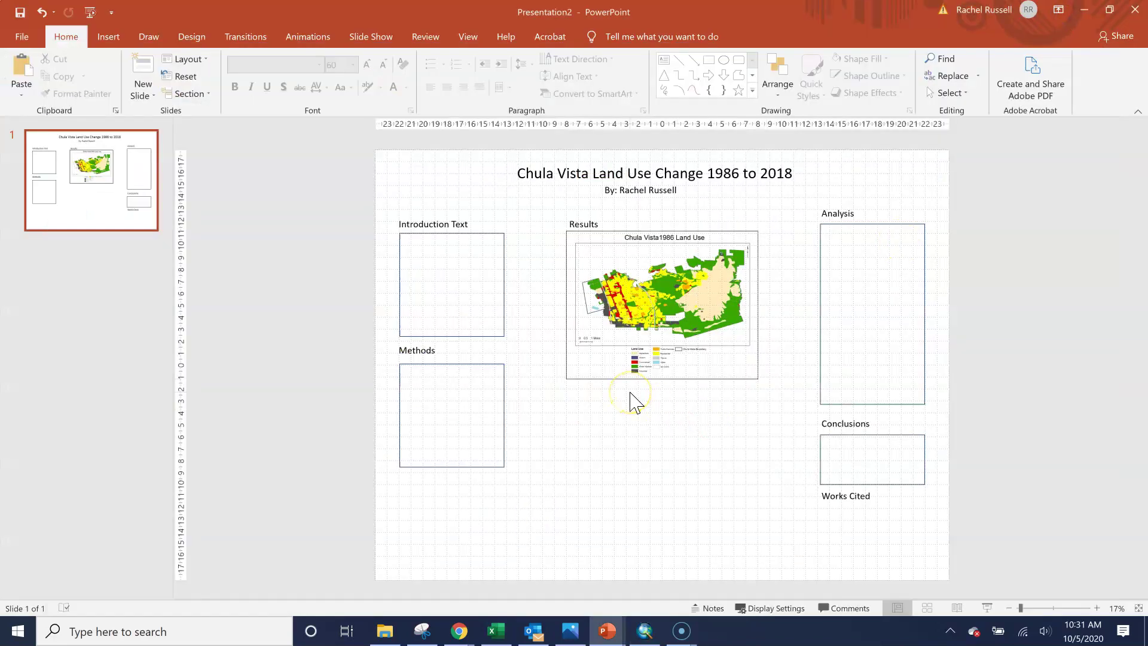
- Deselect the map picture and show the Insert Table size grid
{"action": "left_click", "coordinate": [658, 314]}
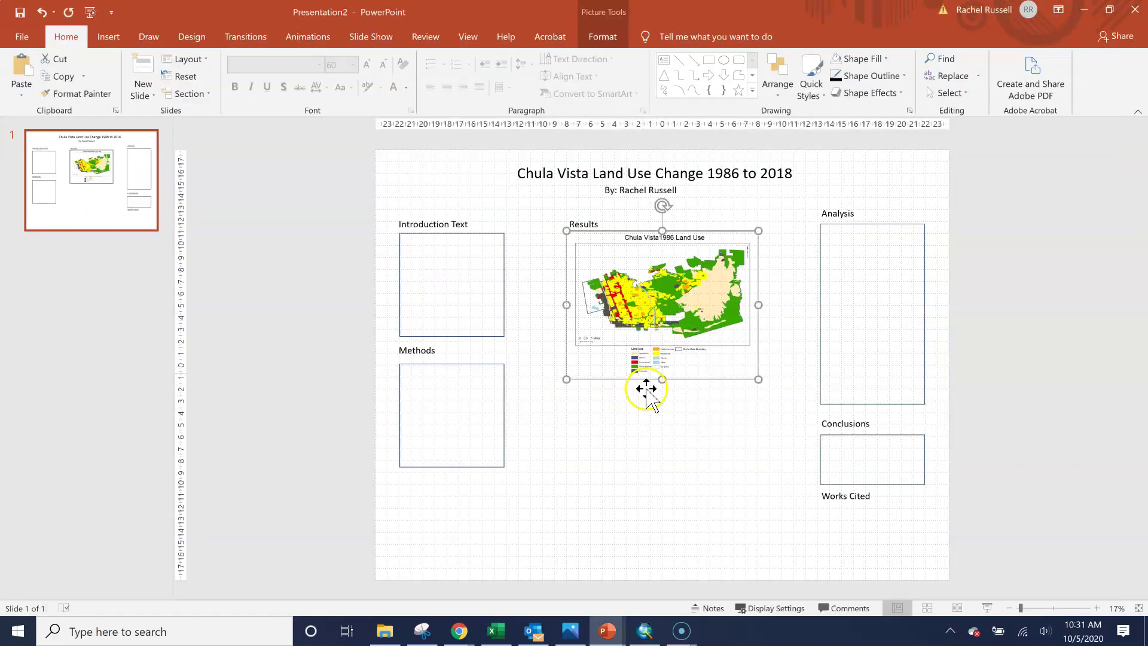
{"action": "left_click", "coordinate": [646, 473]}
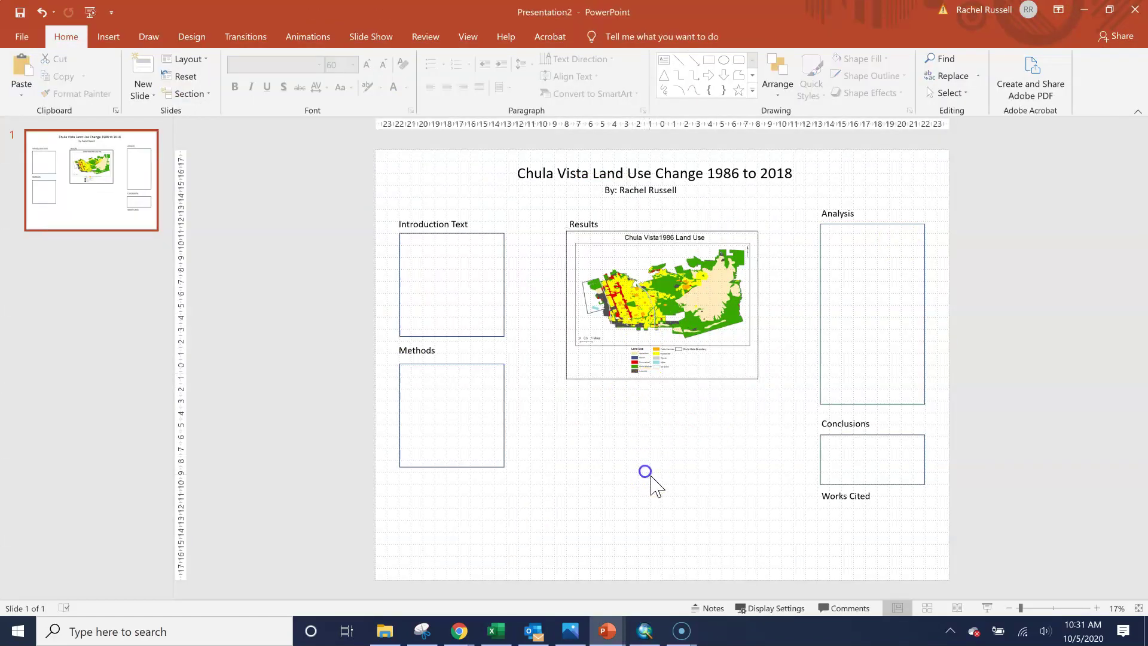
{"action": "left_click", "coordinate": [108, 37]}
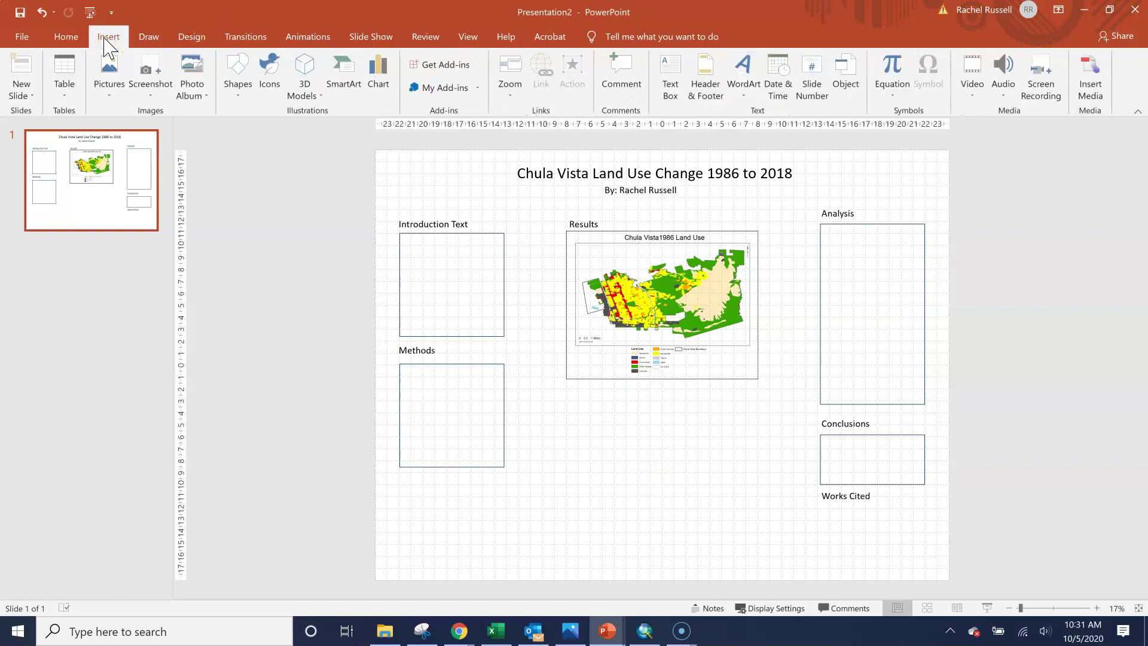
{"action": "left_click", "coordinate": [67, 85]}
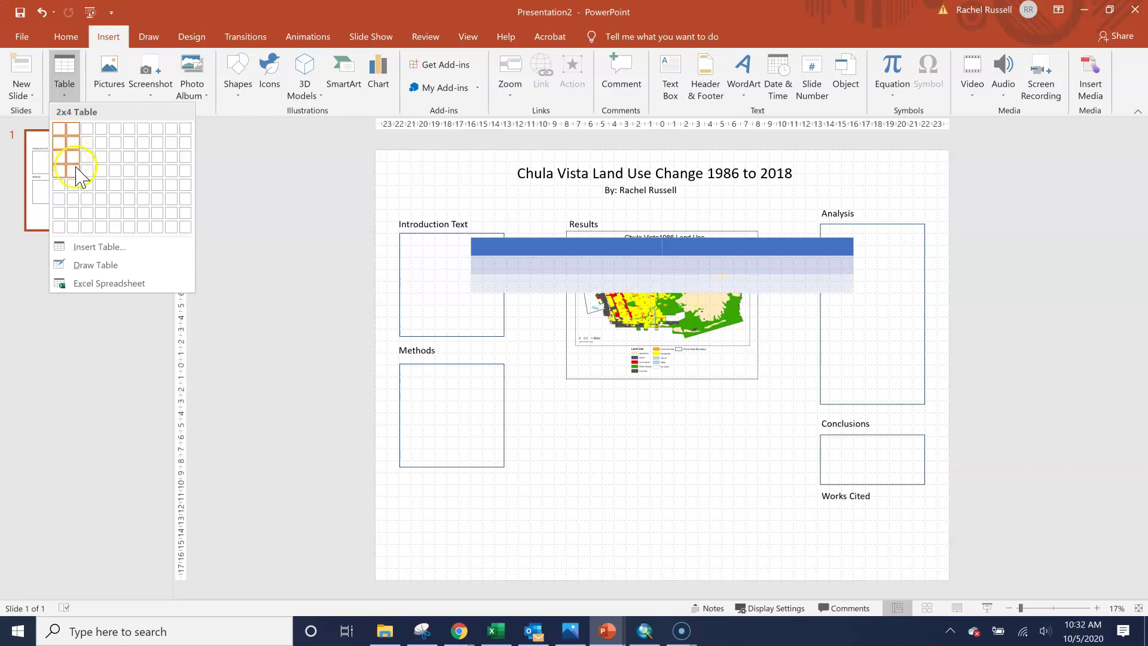
- Insert the table and enter the headers Land Use Type, 1986 and 2018
{"action": "left_click", "coordinate": [104, 172]}
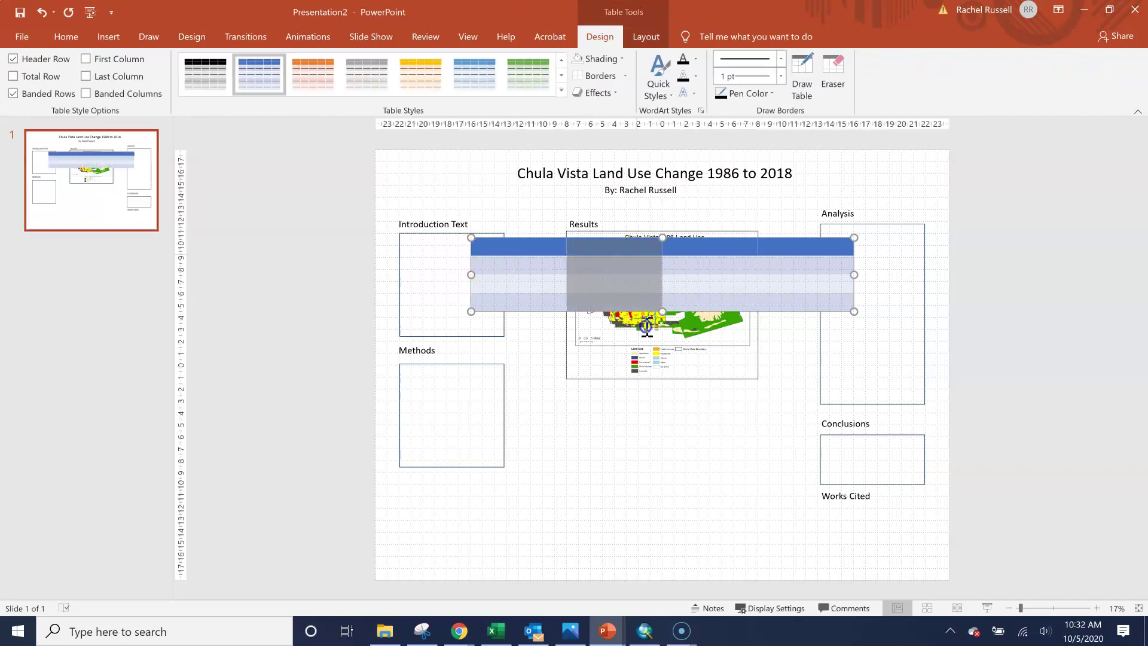
{"action": "left_click", "coordinate": [499, 252]}
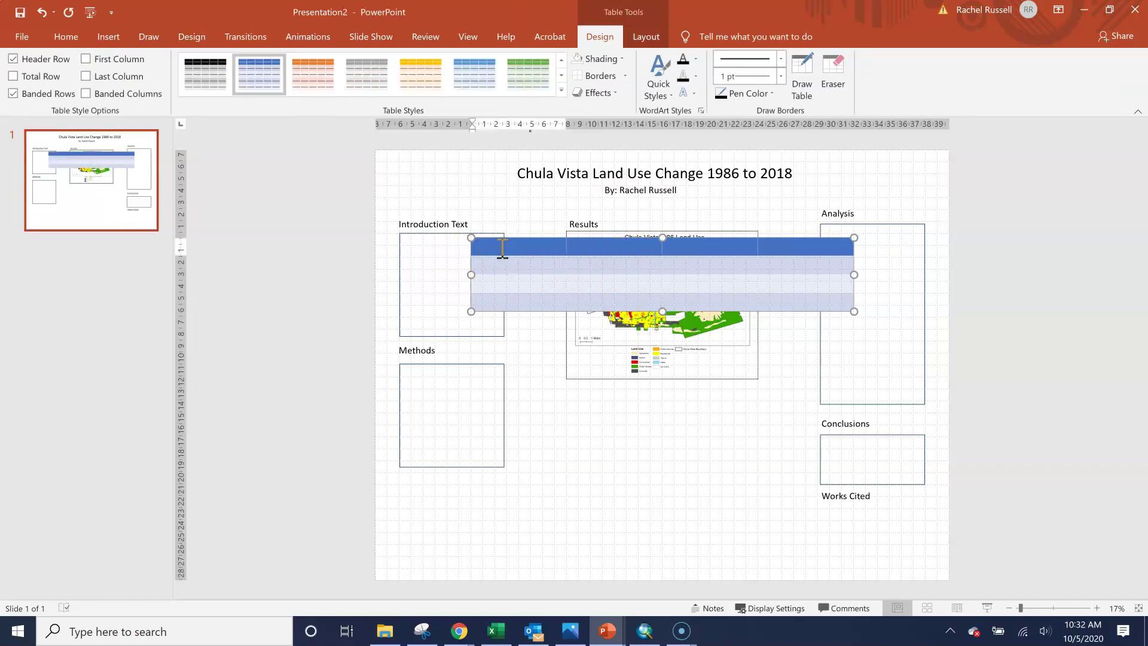
{"action": "type", "text": "Land Use t"}
{"action": "type", "text": "pe"}
{"action": "key", "text": "Tab"}
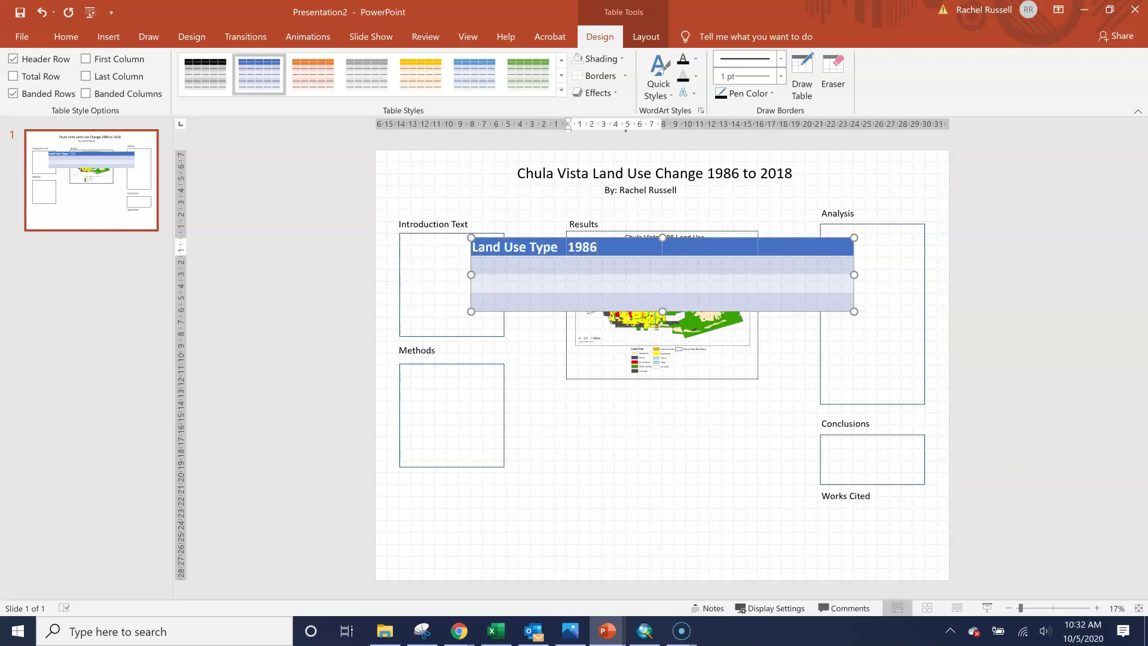
{"action": "key", "text": "Tab"}
{"action": "type", "text": "2018"}
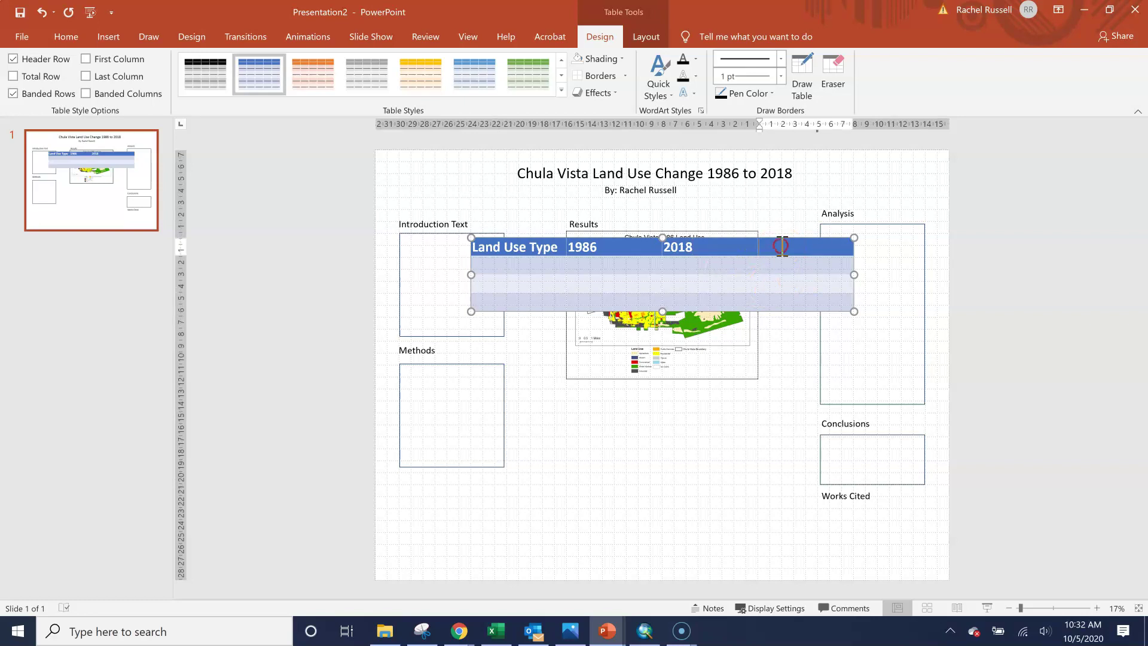
- Delete the table's empty rightmost column
{"action": "right_click", "coordinate": [782, 247]}
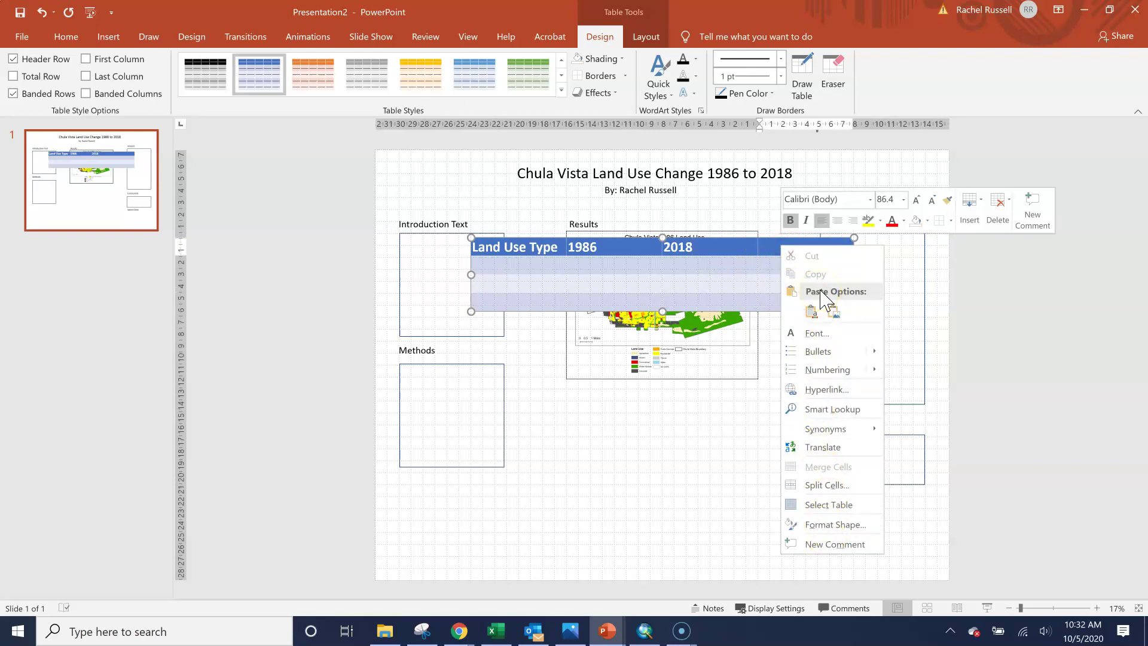
{"action": "left_click", "coordinate": [999, 204]}
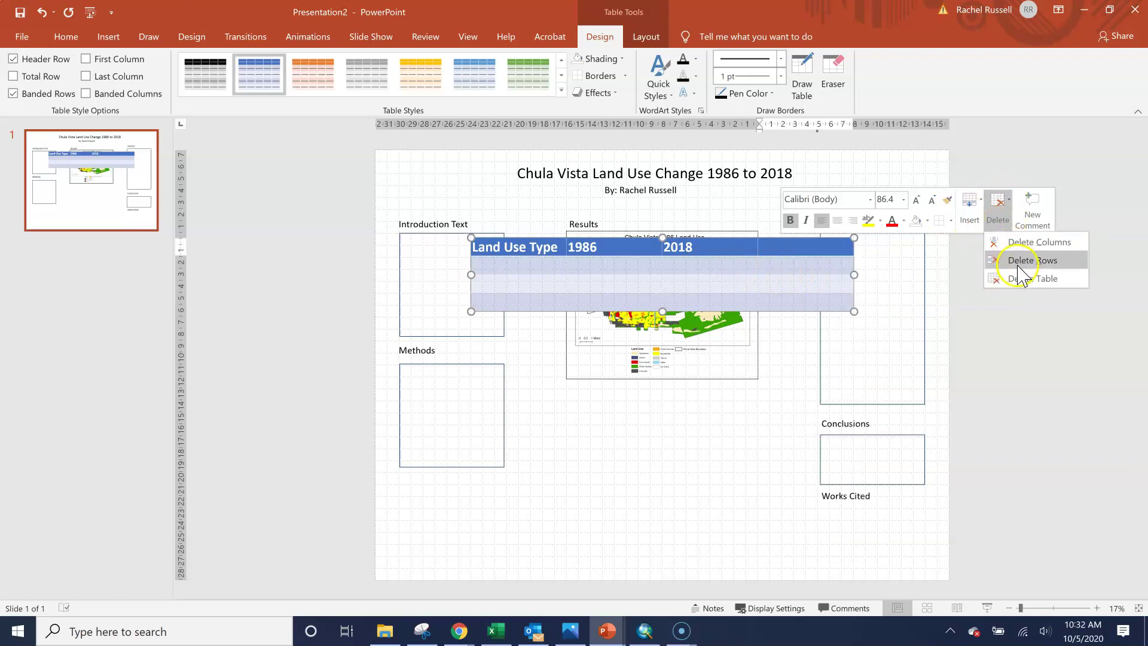
{"action": "left_click", "coordinate": [1035, 243]}
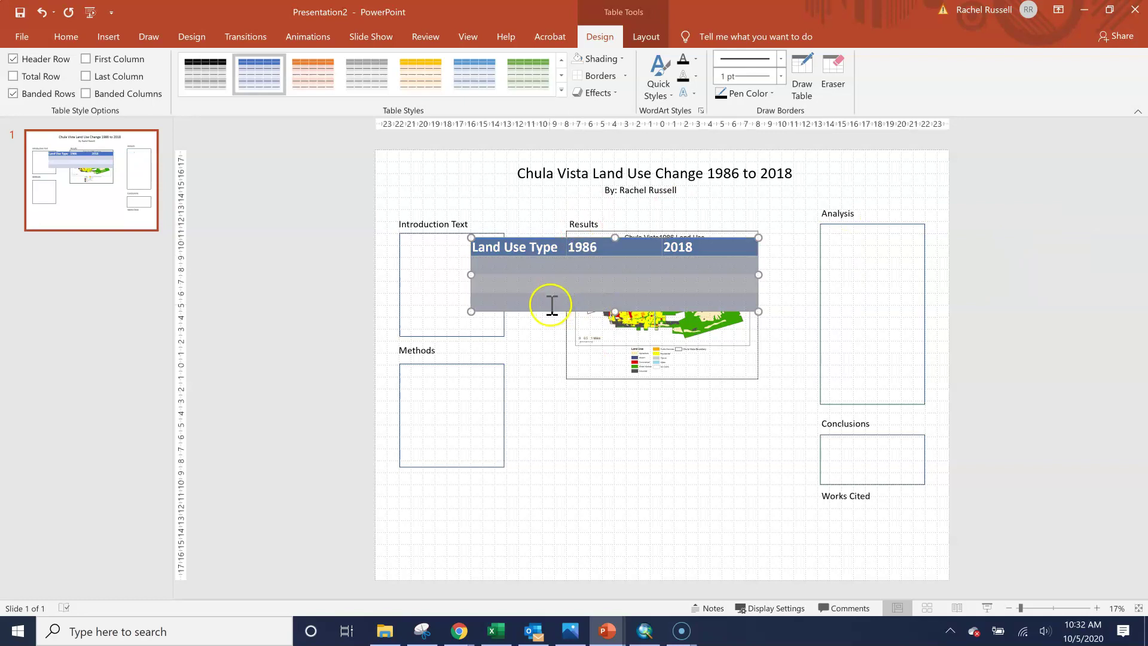
{"action": "left_click", "coordinate": [536, 252]}
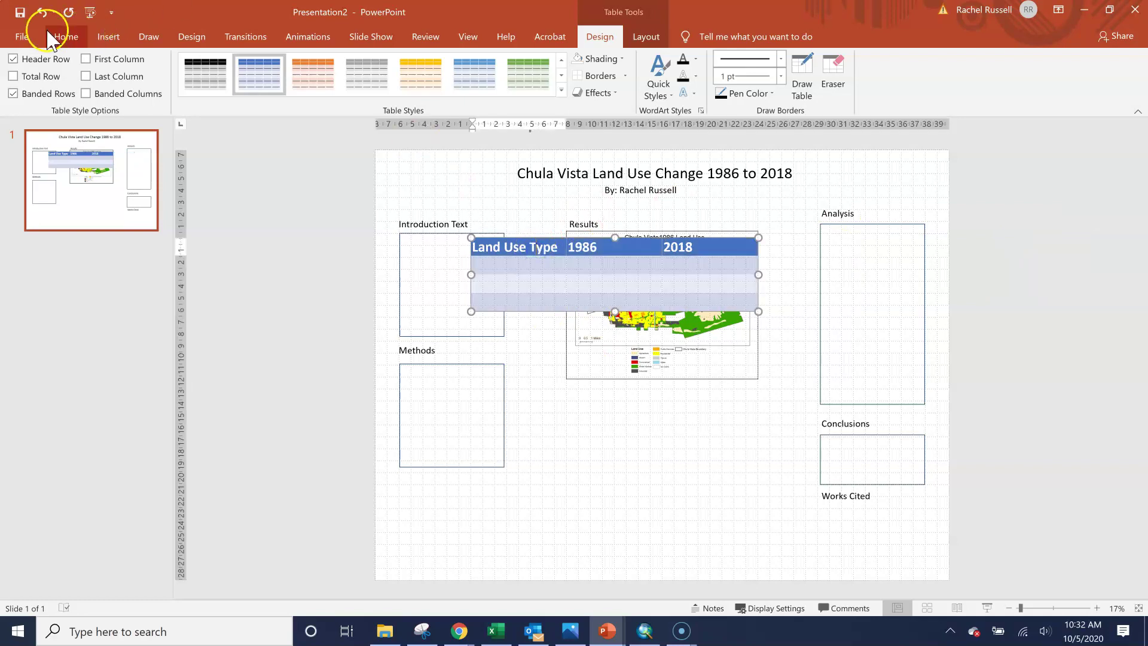
{"action": "left_click", "coordinate": [66, 37]}
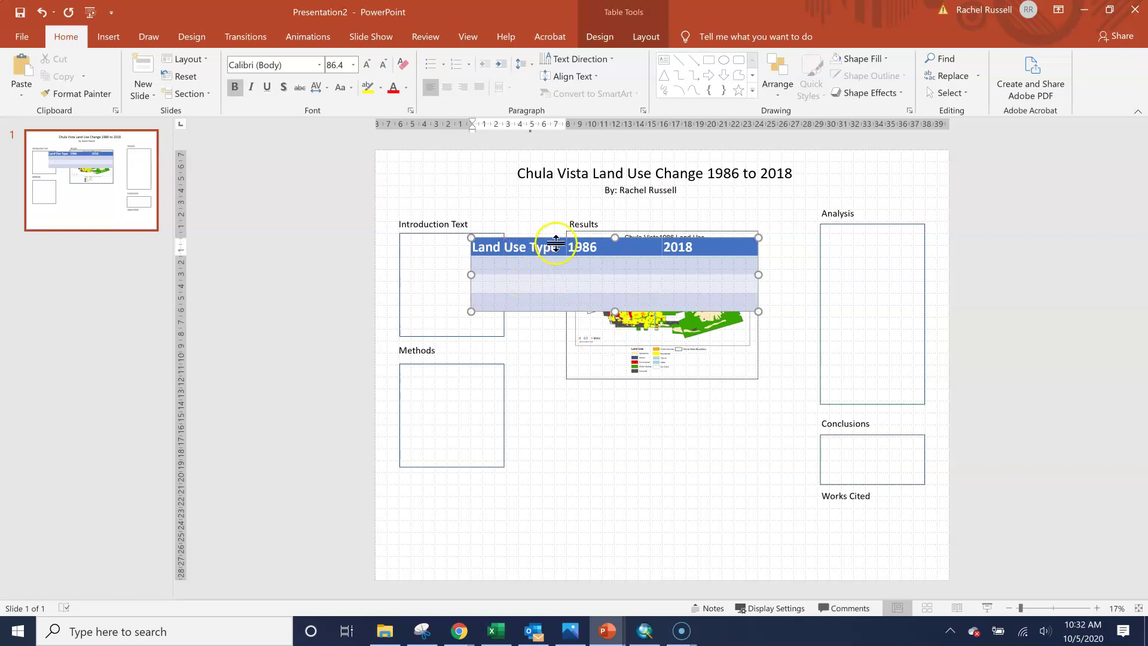
- Move the table below the map, narrow it, and undo back to three columns
{"action": "left_click_drag", "start_coordinate": [557, 245], "coordinate": [613, 426]}
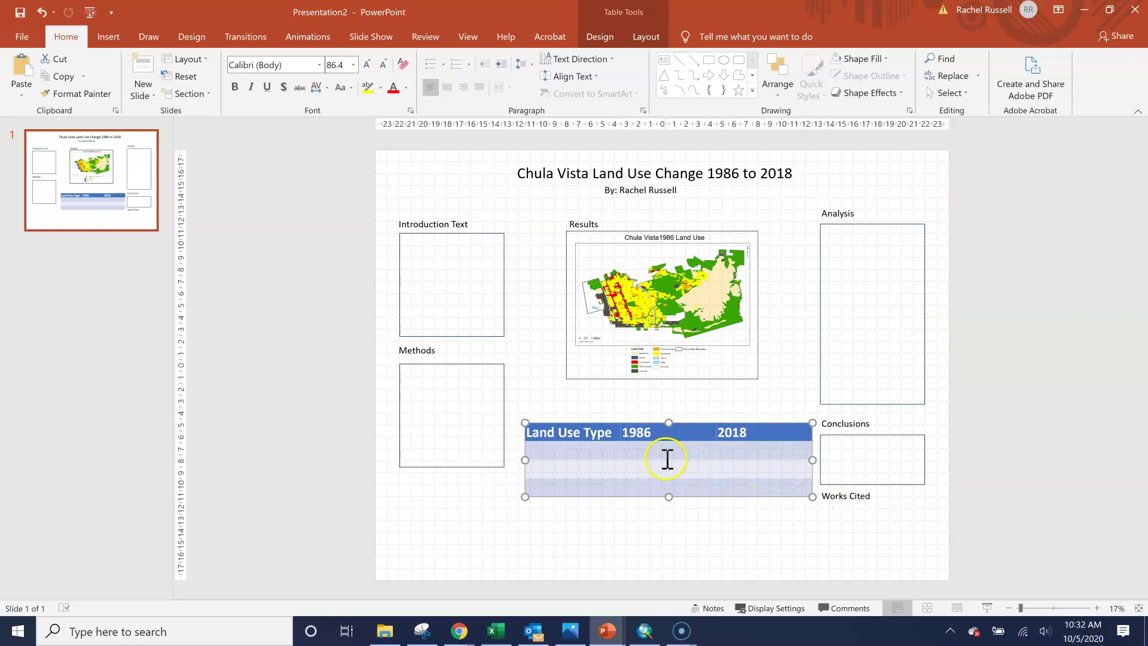
{"action": "left_click_drag", "start_coordinate": [814, 497], "coordinate": [734, 513]}
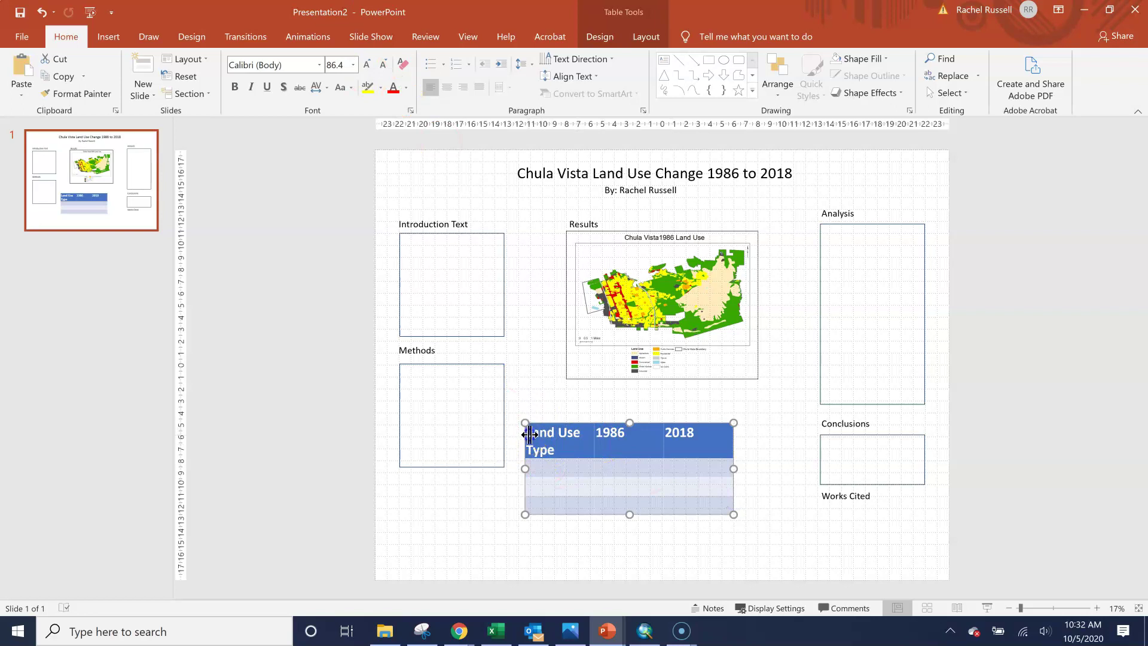
{"action": "left_click_drag", "start_coordinate": [526, 434], "coordinate": [534, 436]}
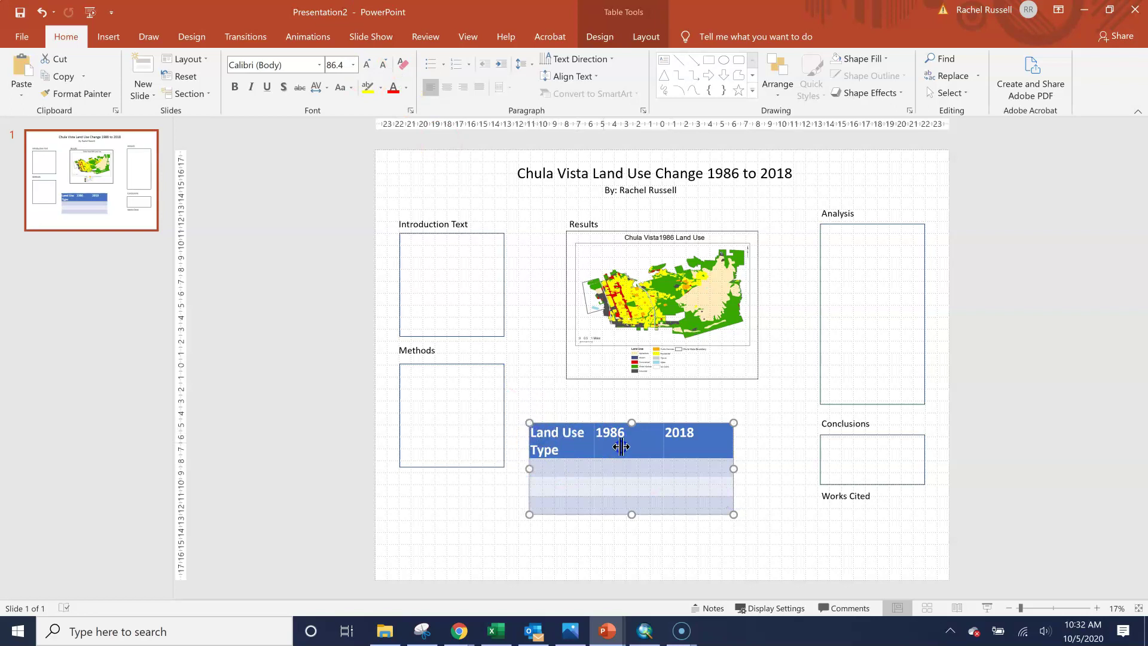
{"action": "left_click_drag", "start_coordinate": [619, 447], "coordinate": [592, 449]}
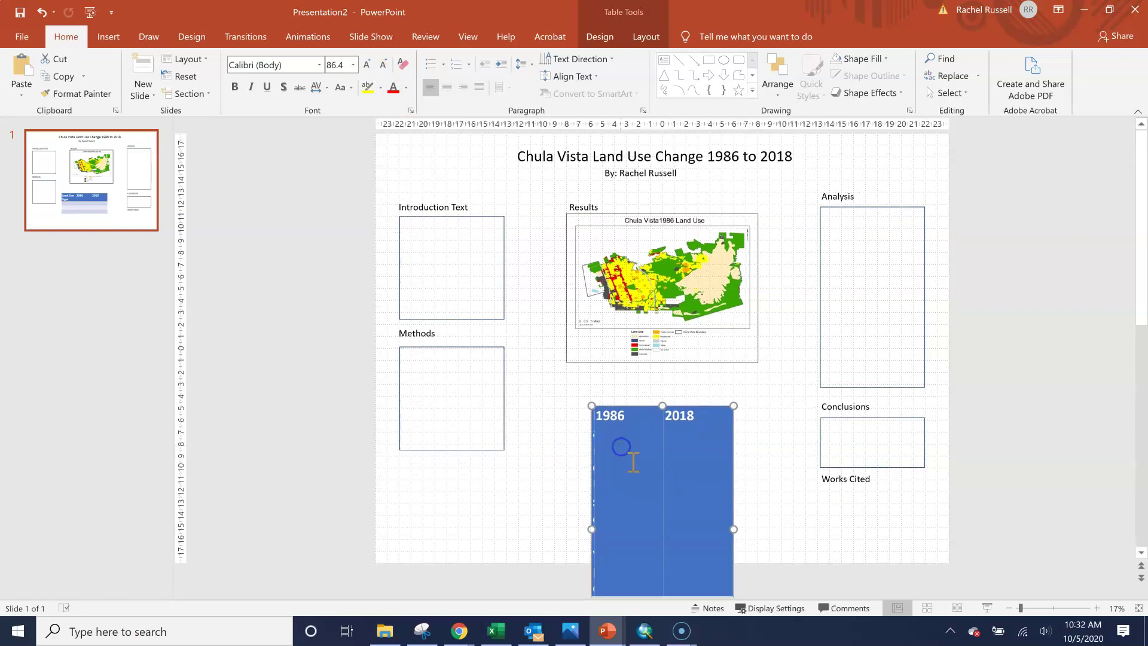
{"action": "left_click", "coordinate": [42, 11]}
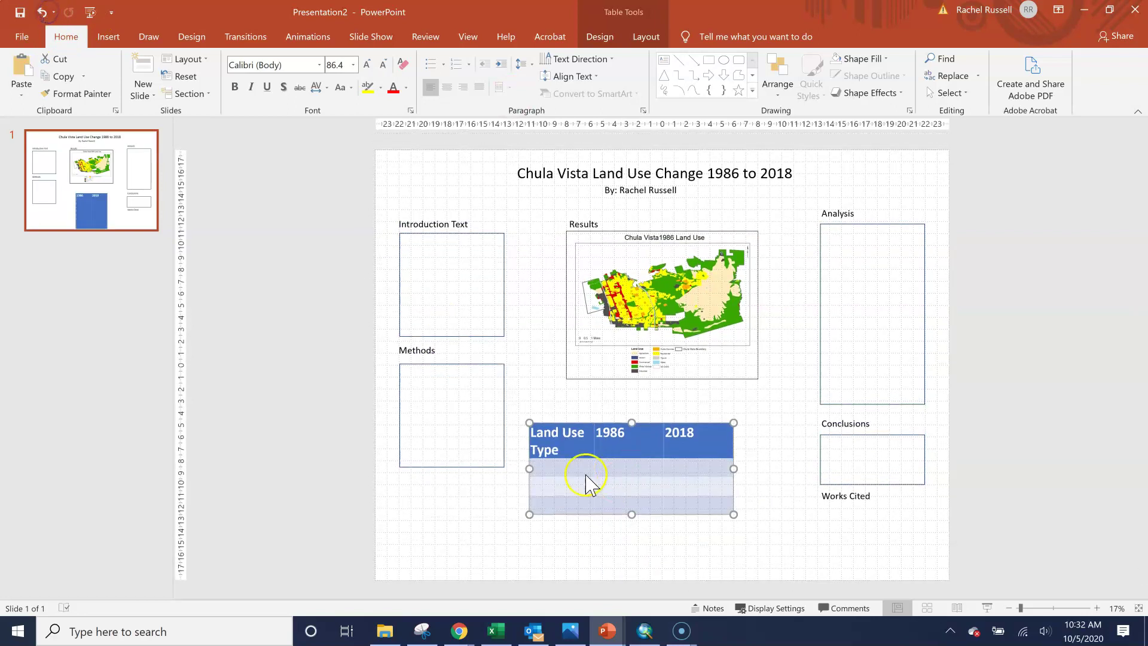
{"action": "left_click", "coordinate": [542, 435]}
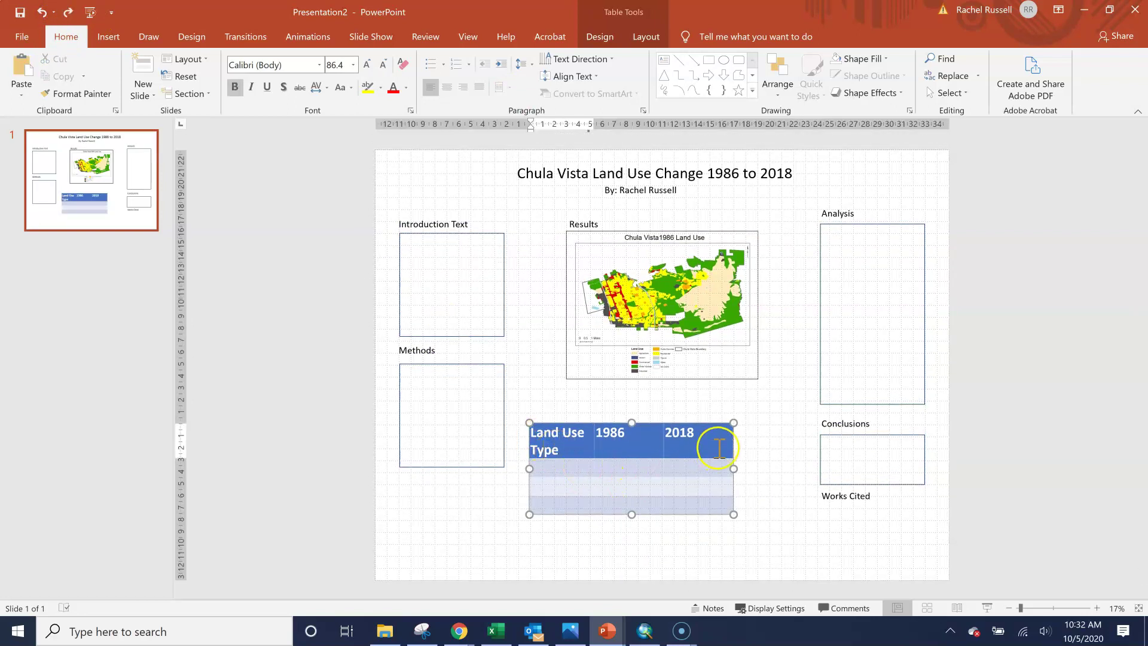
{"action": "left_click", "coordinate": [610, 436]}
- Set the table header text to 36 pt and centre it
{"action": "key", "text": "Escape"}
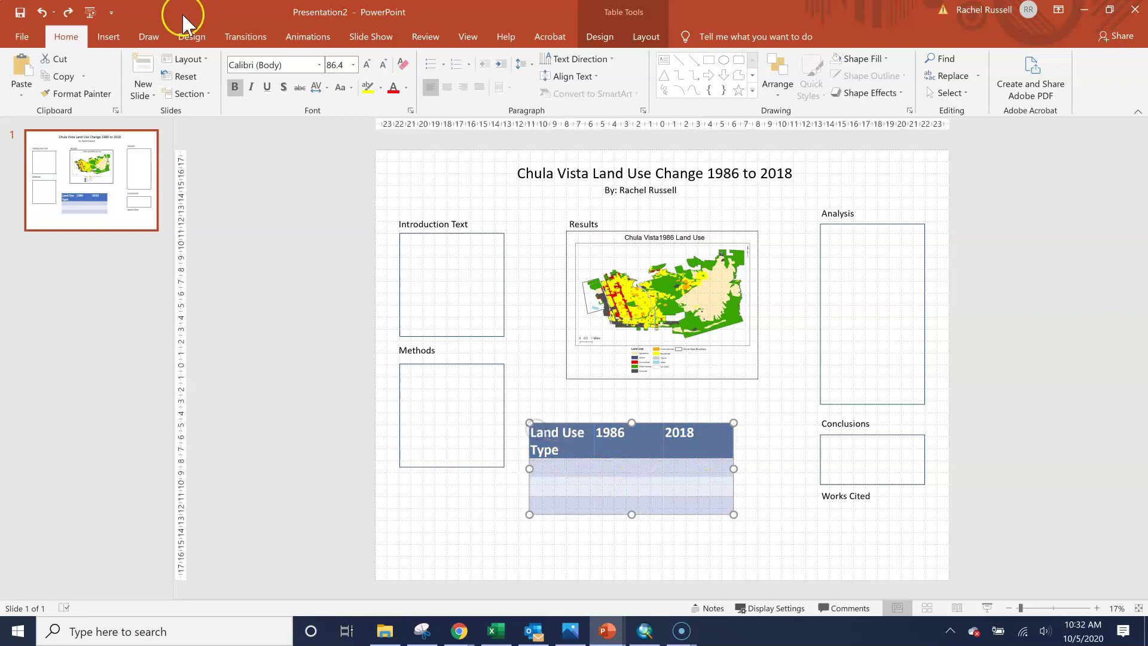
{"action": "left_click", "coordinate": [353, 65]}
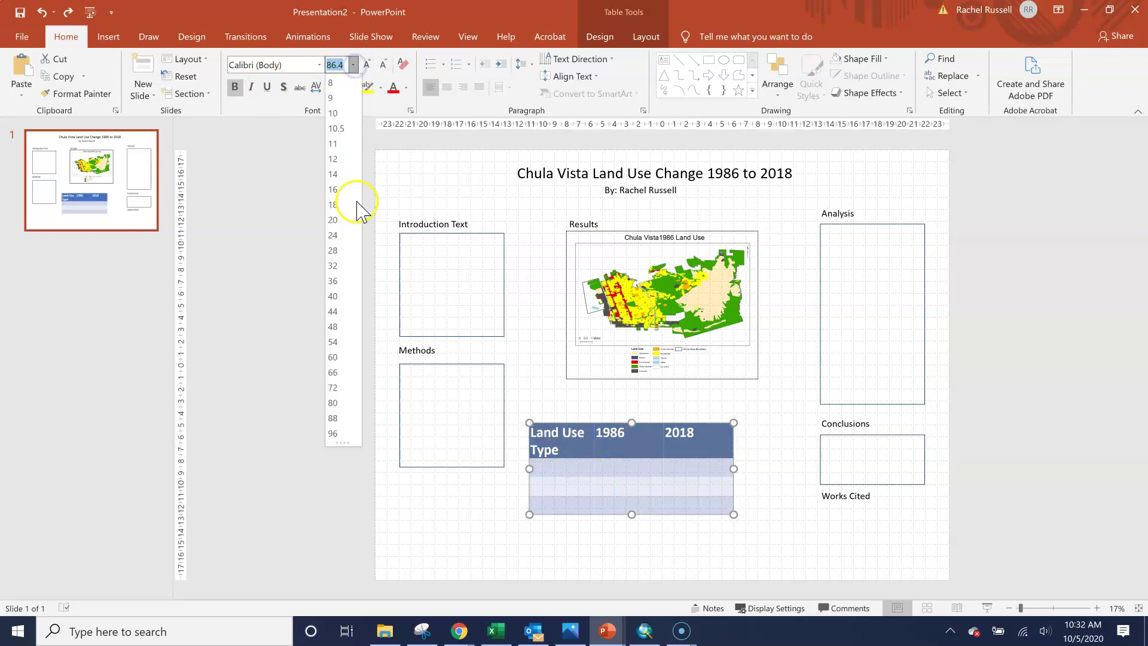
{"action": "left_click", "coordinate": [332, 281]}
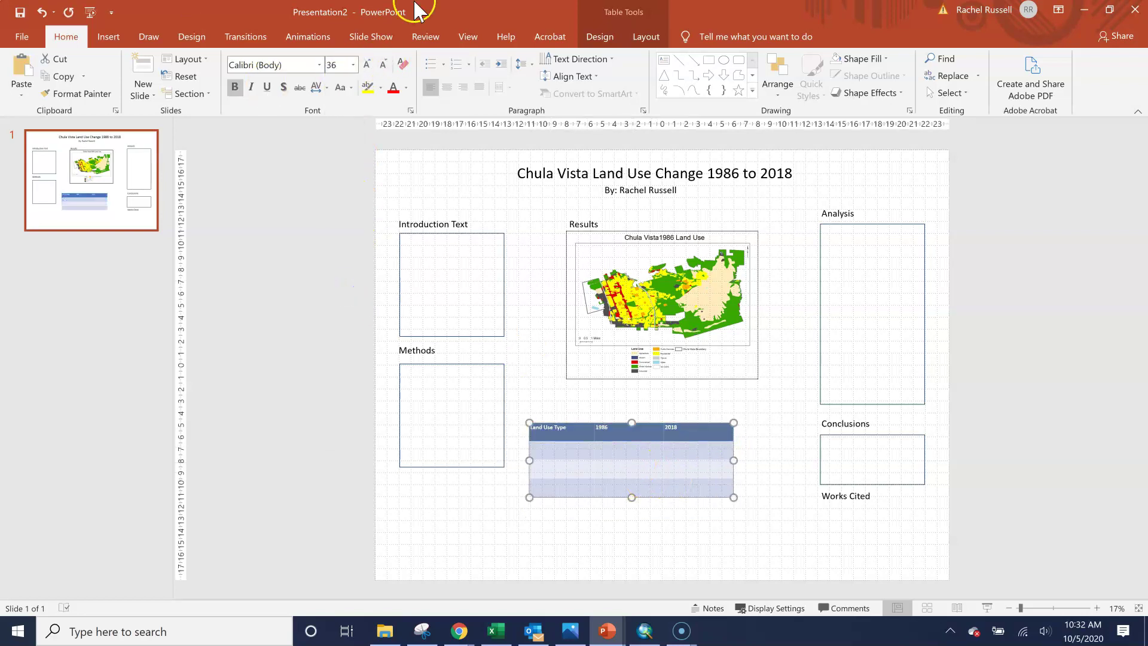
{"action": "left_click", "coordinate": [446, 88]}
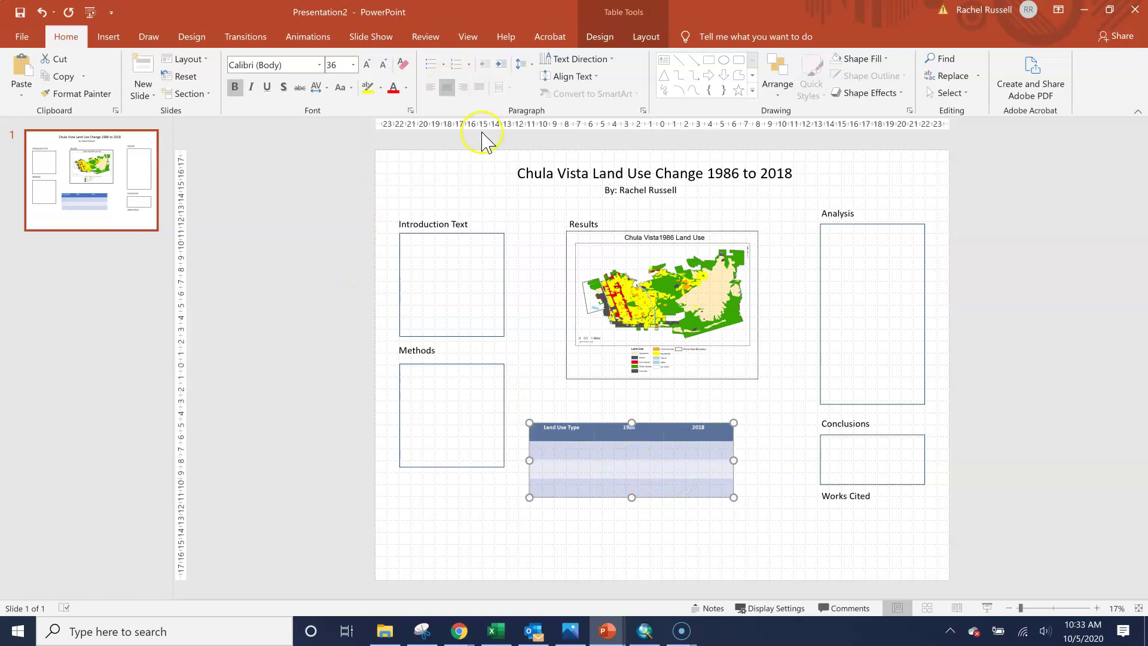
- Add row labels Agriculture at 28 pt and Residential at 32 pt
{"action": "left_click", "coordinate": [569, 455]}
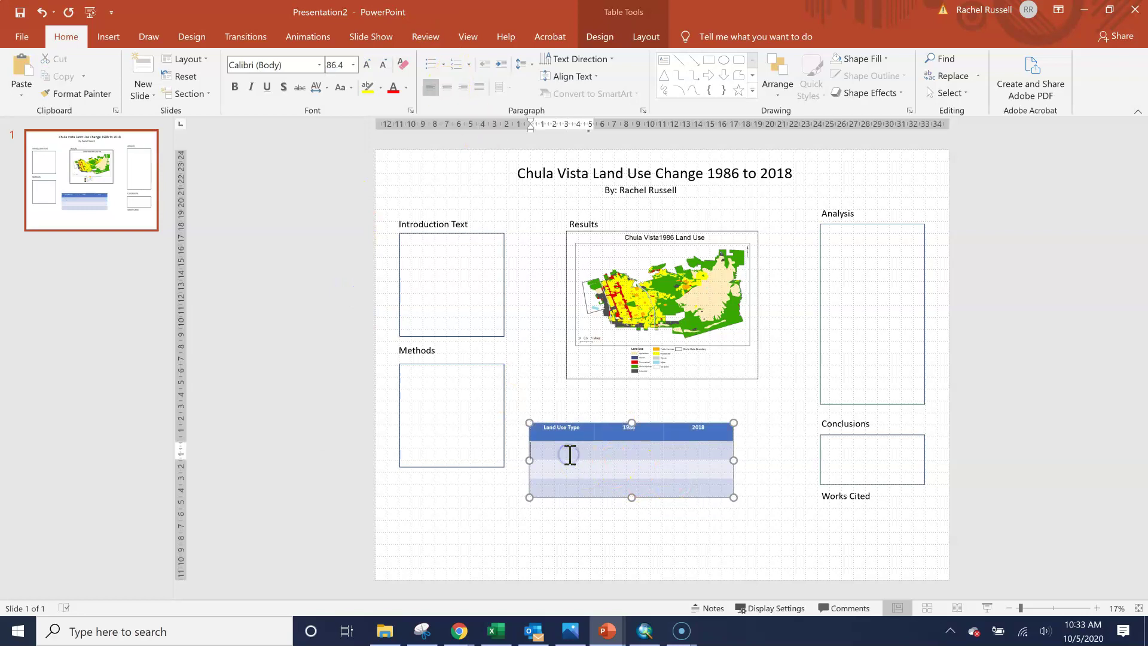
{"action": "left_click", "coordinate": [352, 65]}
{"action": "left_click", "coordinate": [337, 250]}
{"action": "type", "text": "Agriculture"}
{"action": "key", "text": "Tab"}
{"action": "left_click", "coordinate": [569, 477]}
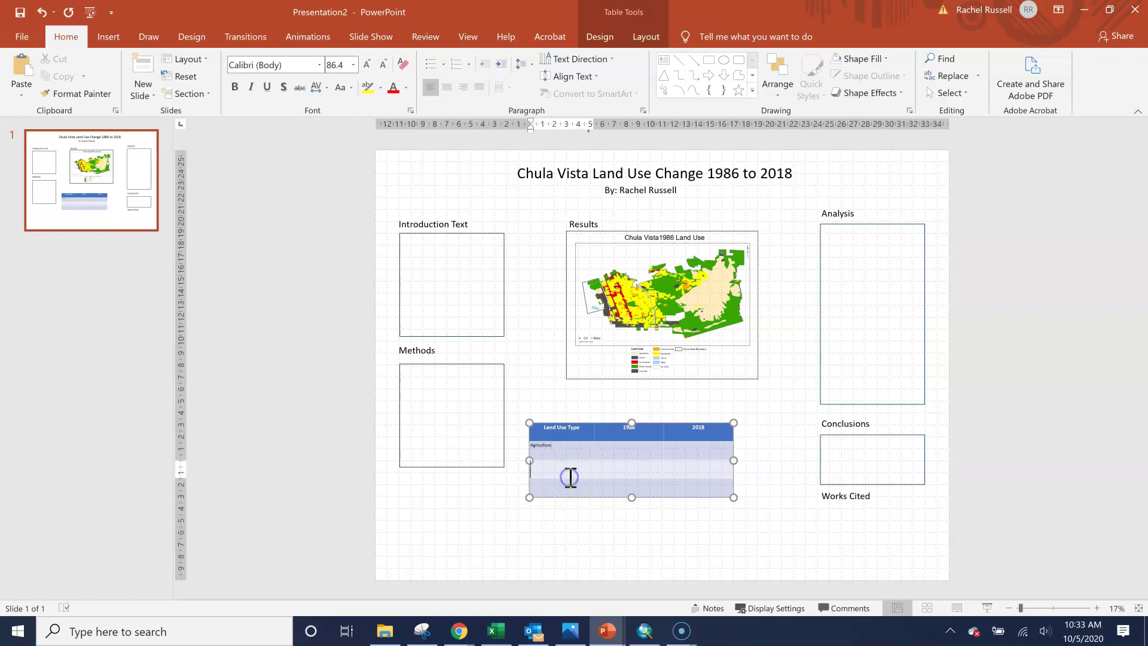
{"action": "type", "text": "Residen"}
{"action": "type", "text": "tial"}
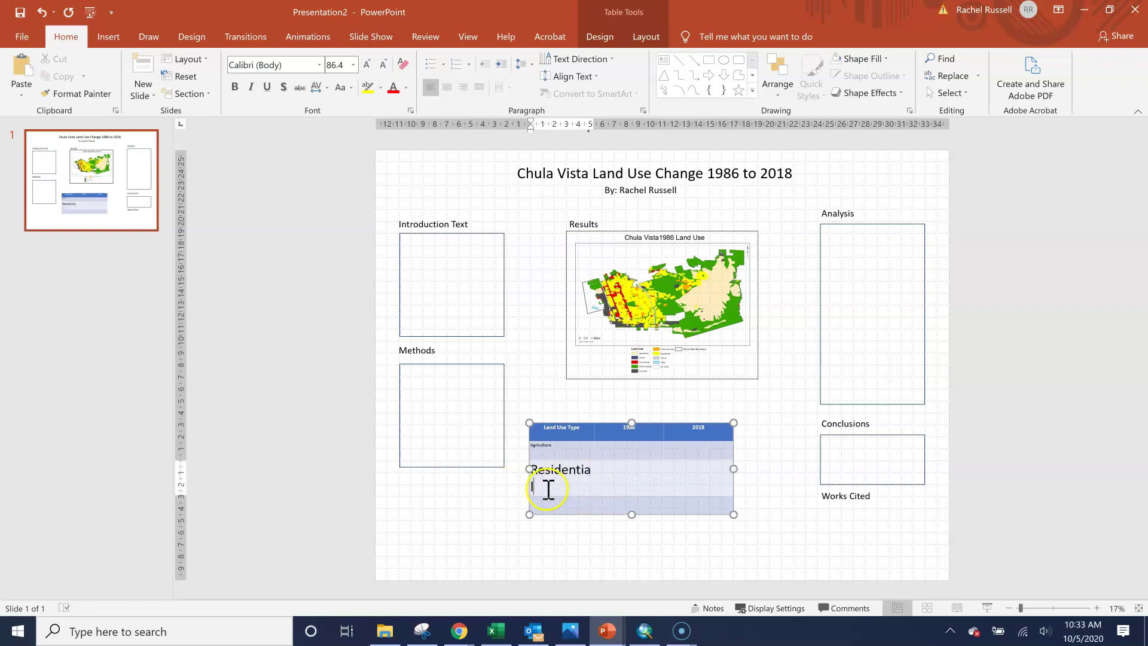
{"action": "double_click", "coordinate": [548, 487]}
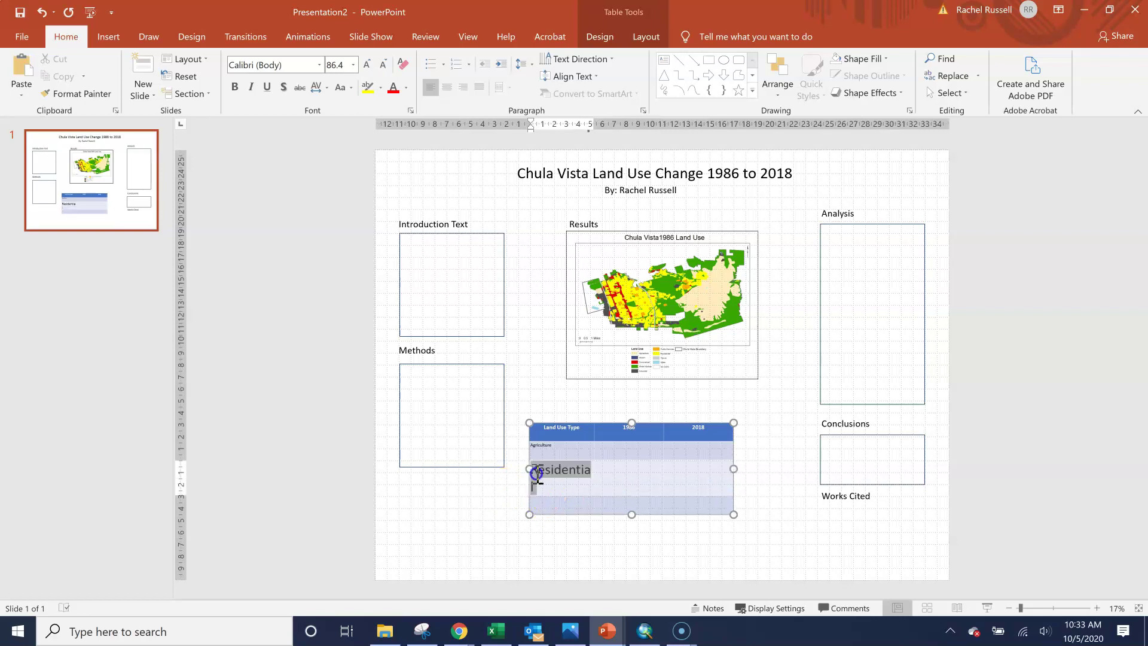
{"action": "left_click", "coordinate": [354, 65]}
{"action": "left_click", "coordinate": [333, 265]}
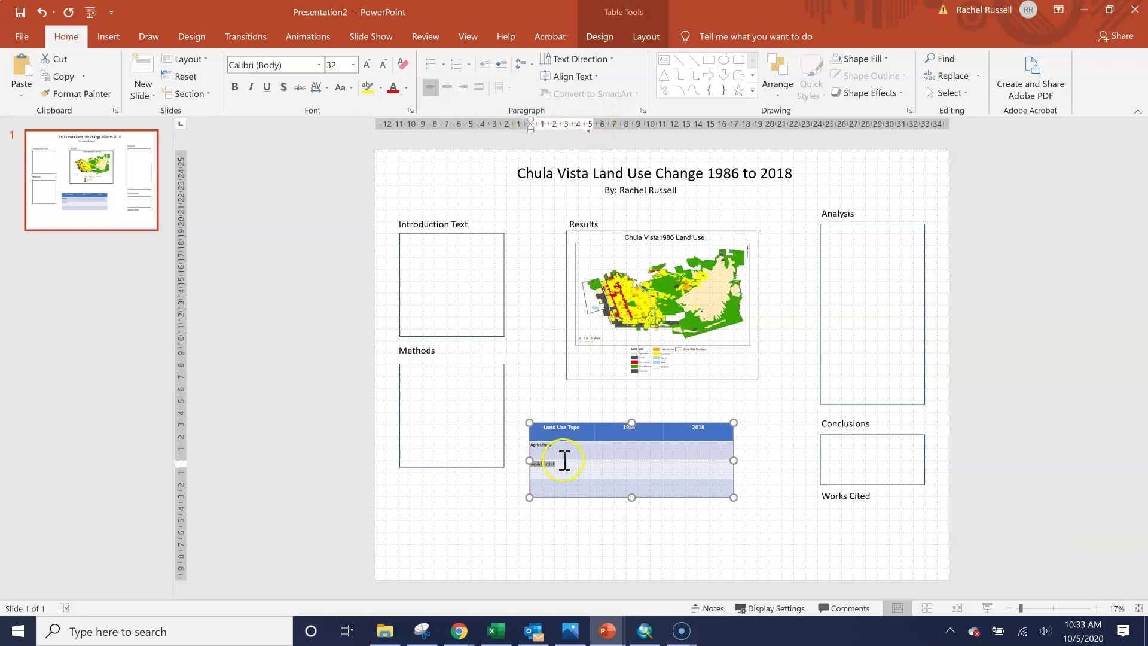
{"action": "left_click", "coordinate": [1097, 609]}
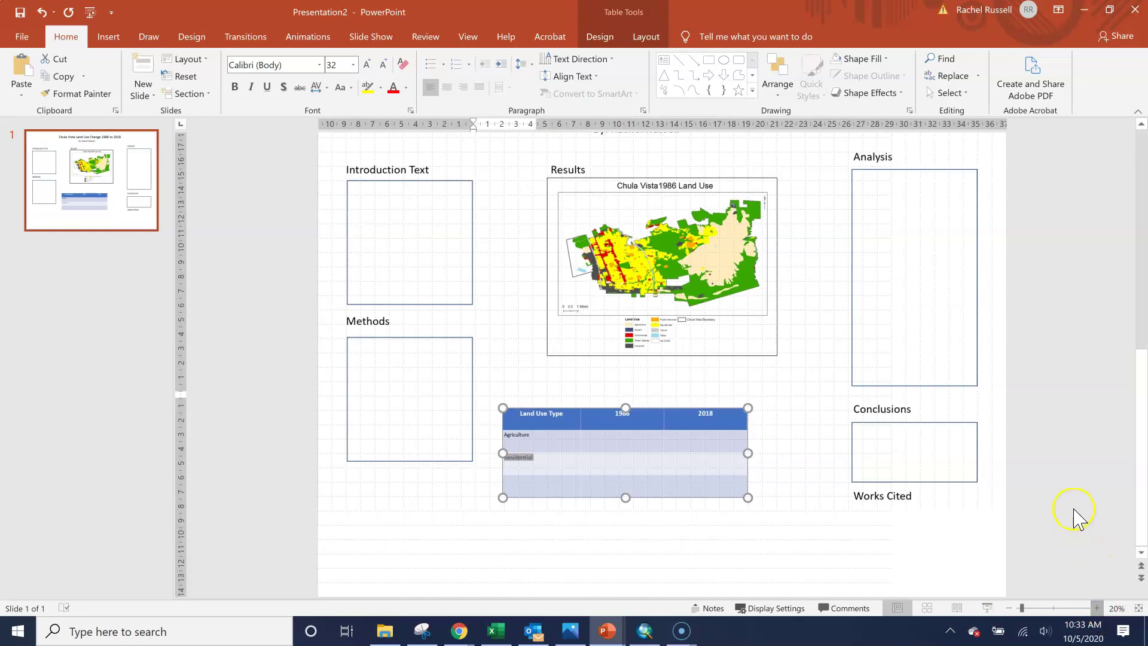
{"action": "scroll", "coordinate": [578, 560], "scroll_direction": "up", "scroll_amount": 1}
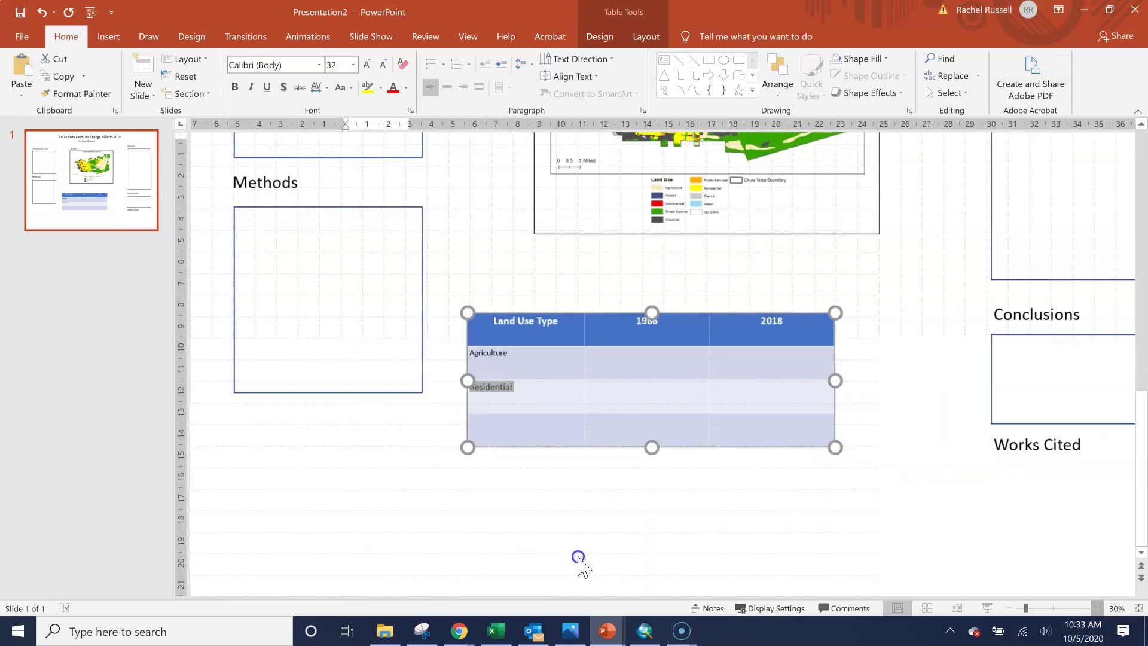
{"action": "scroll", "coordinate": [578, 560], "scroll_direction": "up", "scroll_amount": 2}
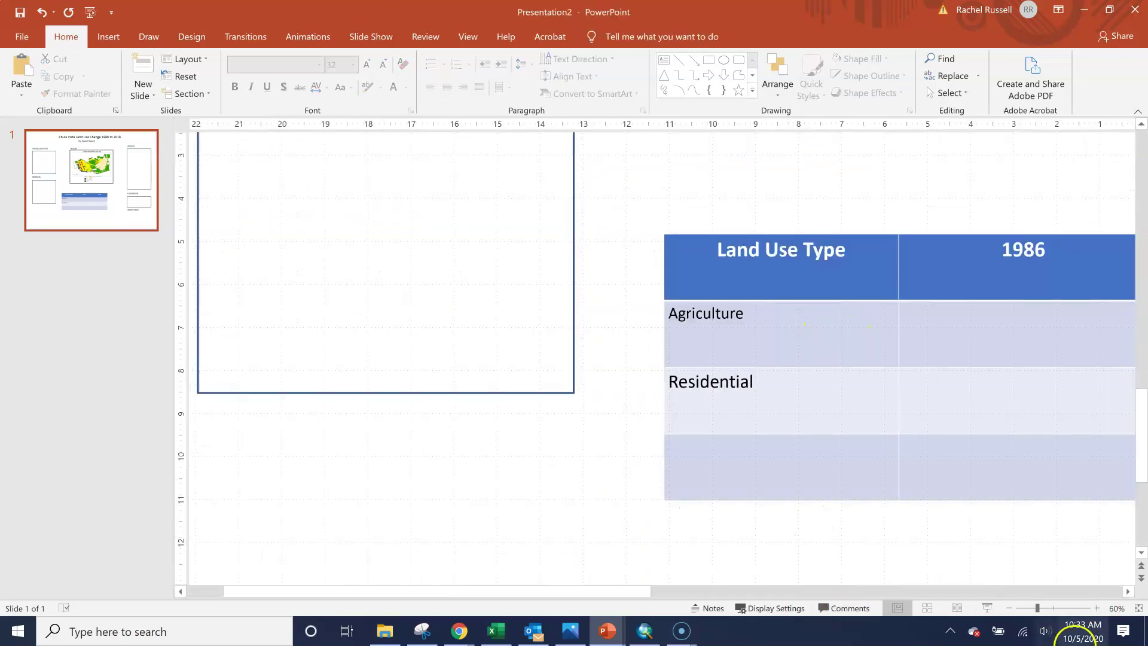
{"action": "left_click", "coordinate": [1129, 591]}
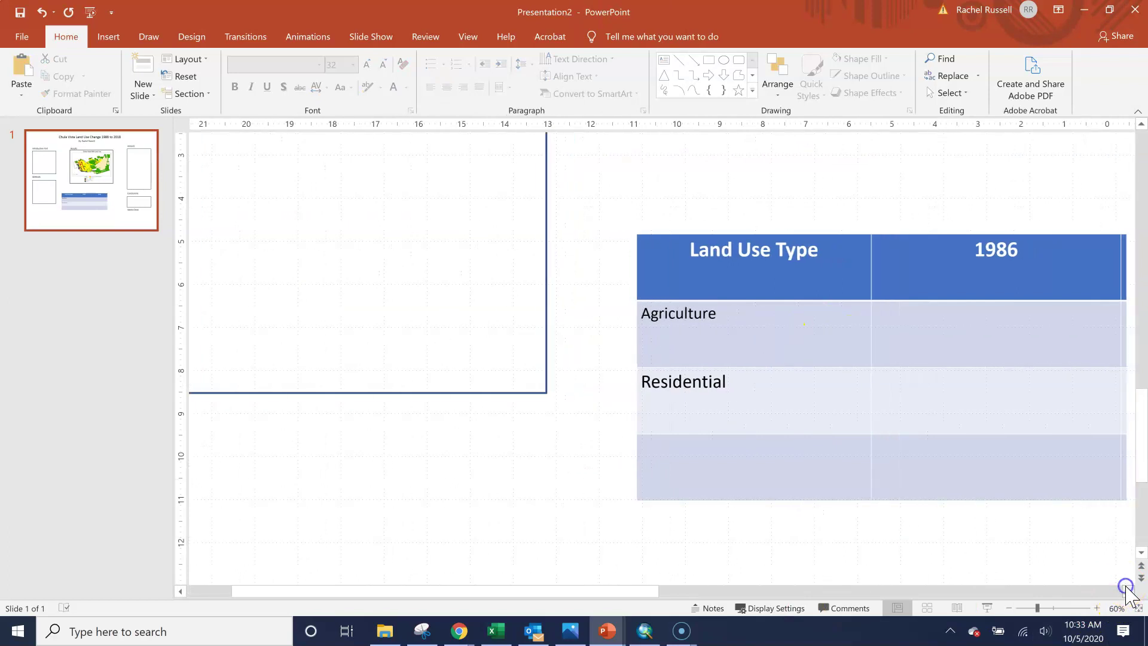
{"action": "left_click", "coordinate": [1128, 590]}
{"action": "left_click", "coordinate": [1129, 590]}
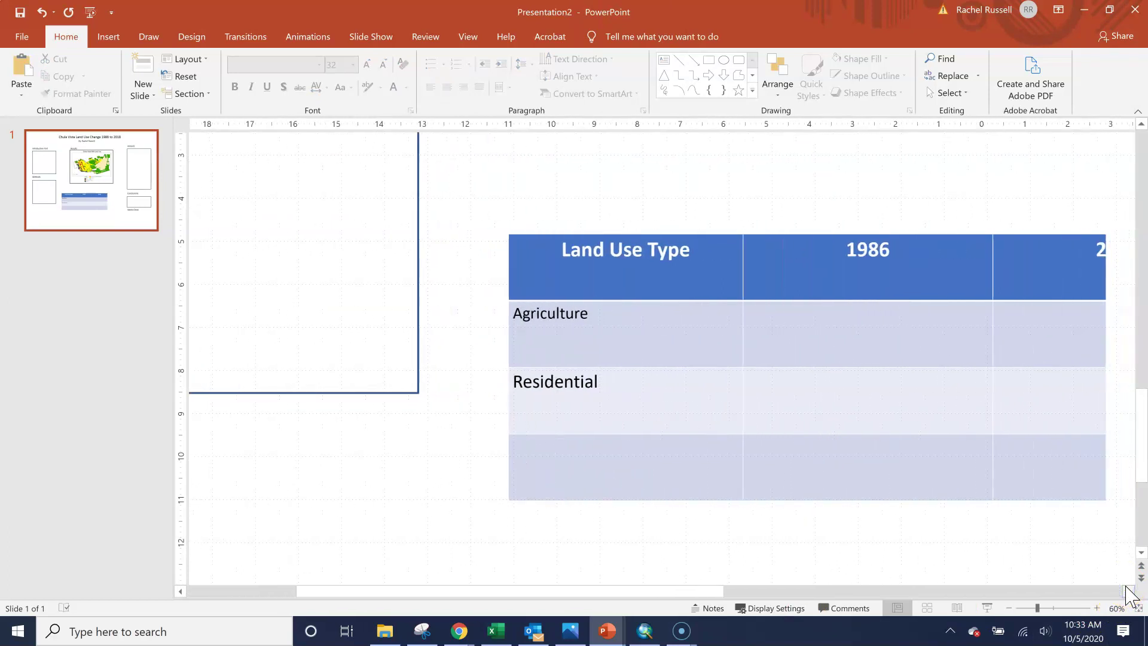
{"action": "left_click", "coordinate": [1130, 591]}
{"action": "left_click", "coordinate": [1131, 591]}
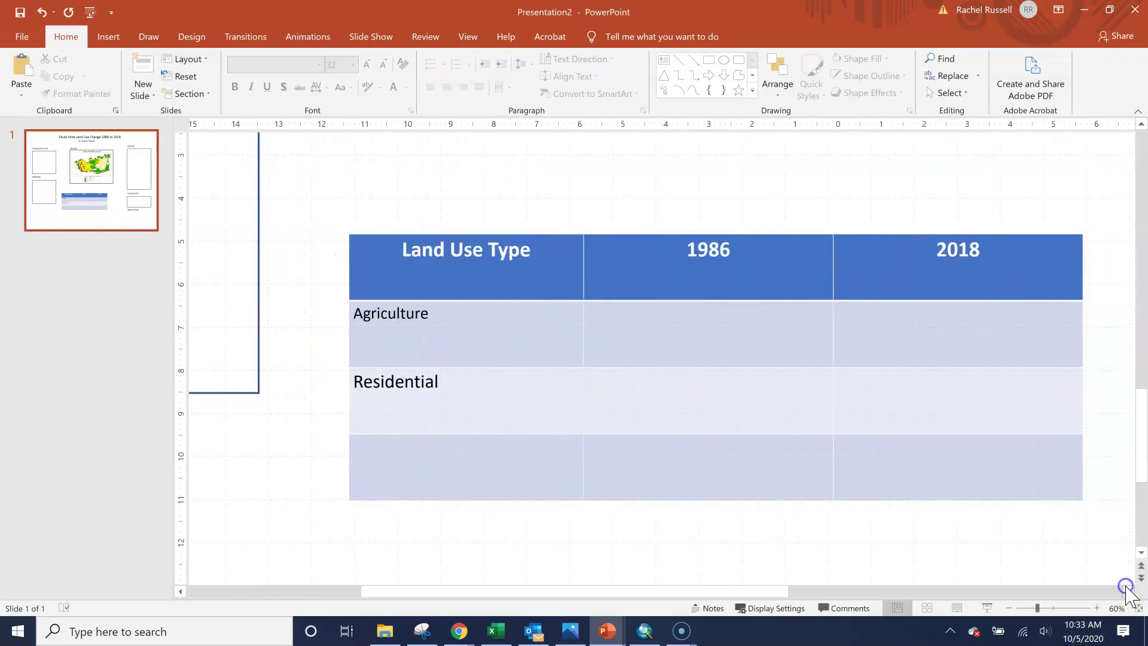
{"action": "left_click", "coordinate": [1129, 591]}
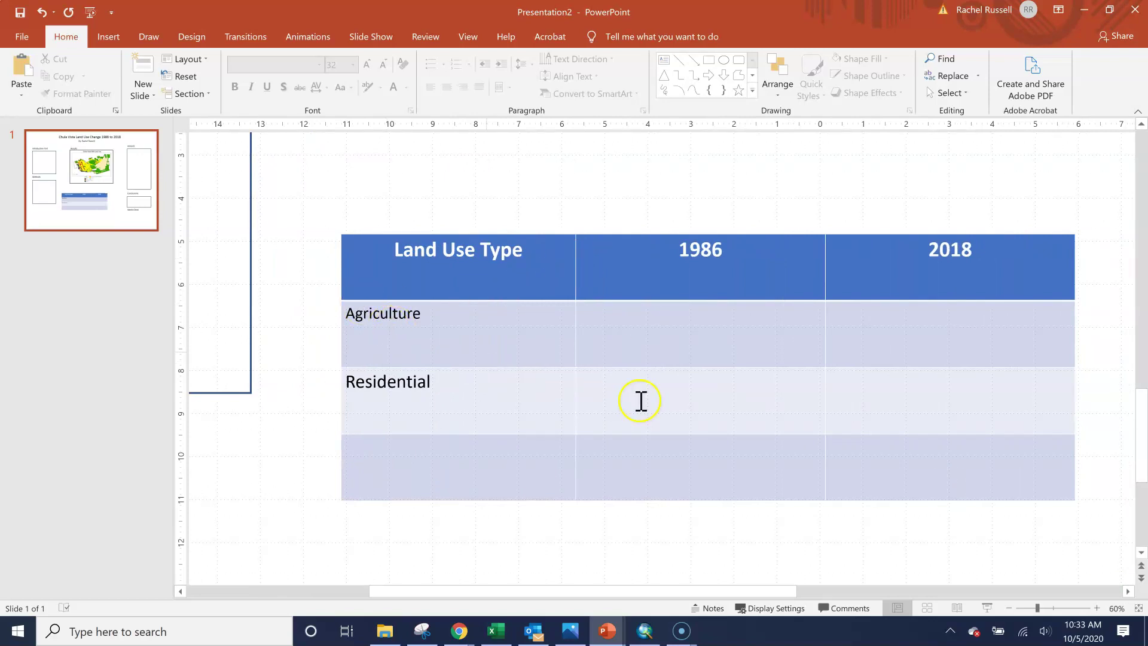
{"action": "scroll", "coordinate": [641, 401], "scroll_direction": "down", "scroll_amount": 2}
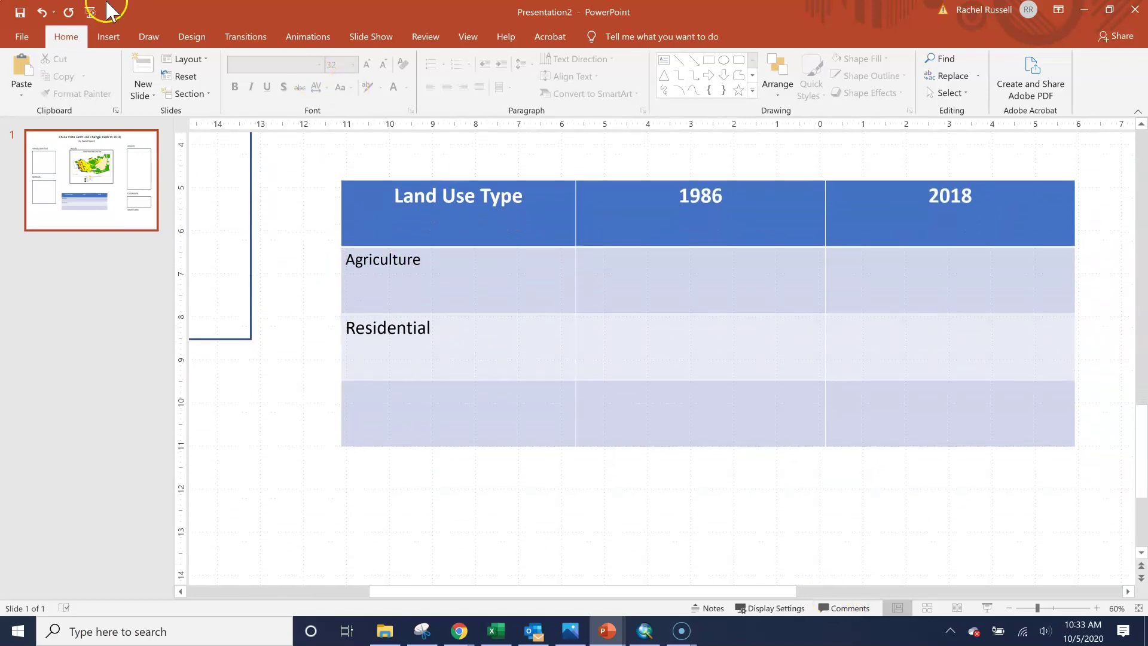
{"action": "left_click", "coordinate": [1009, 607]}
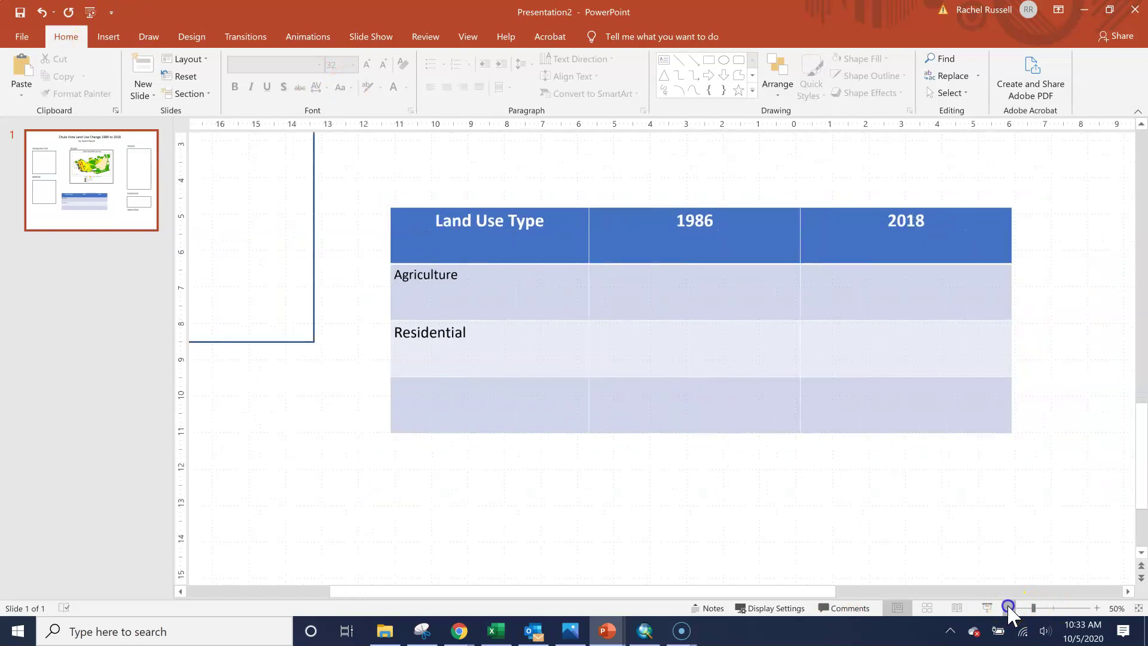
{"action": "left_click", "coordinate": [1008, 608]}
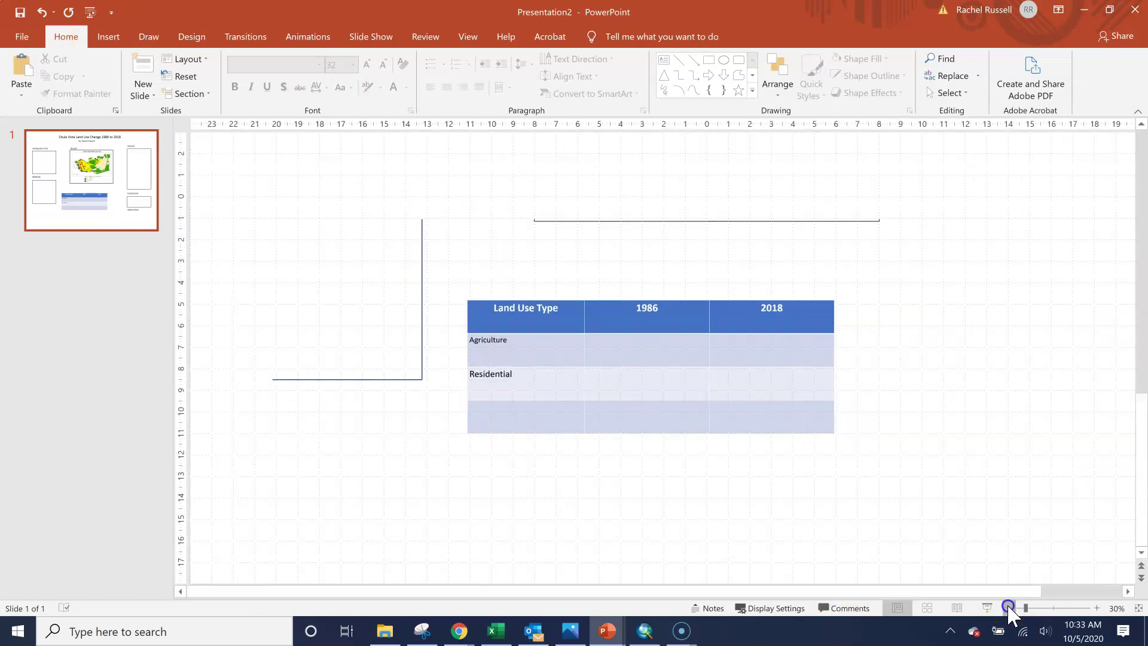
{"action": "left_click", "coordinate": [1008, 608]}
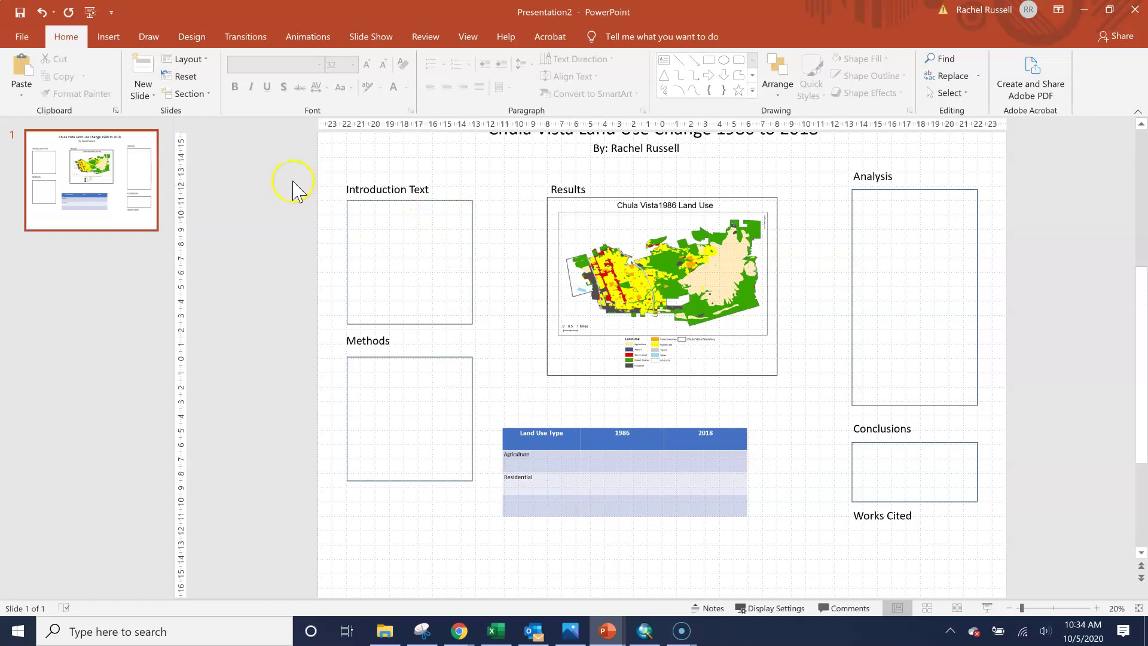
- Open the ribbon's Insert options, such as Table, to add content to the poster
{"action": "left_click", "coordinate": [108, 36]}
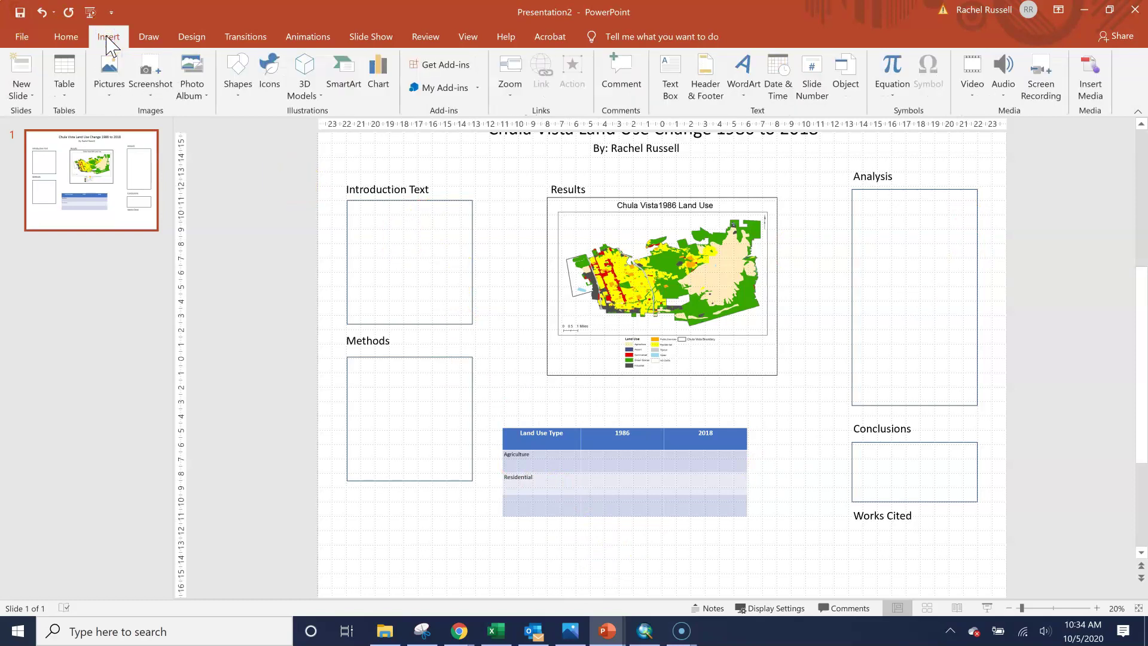